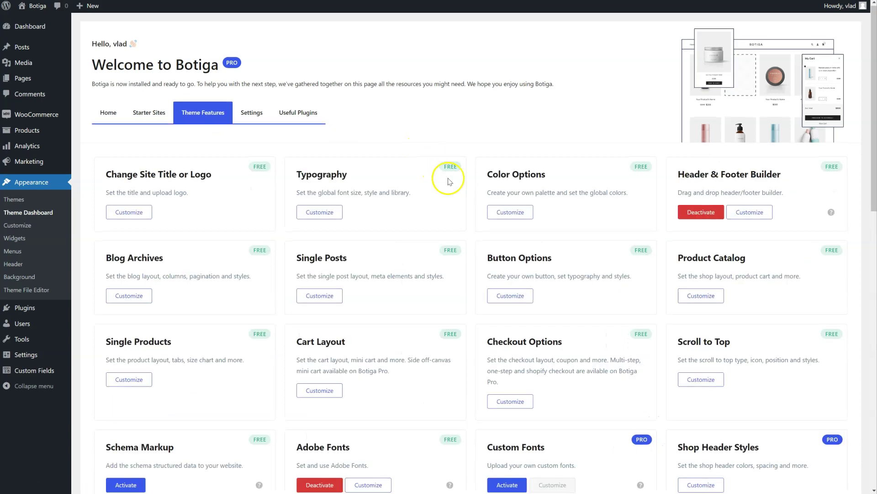
# Activate the Mega Menu theme feature and open its setup in the Menus editor
pyautogui.scroll(-7, 447, 180)
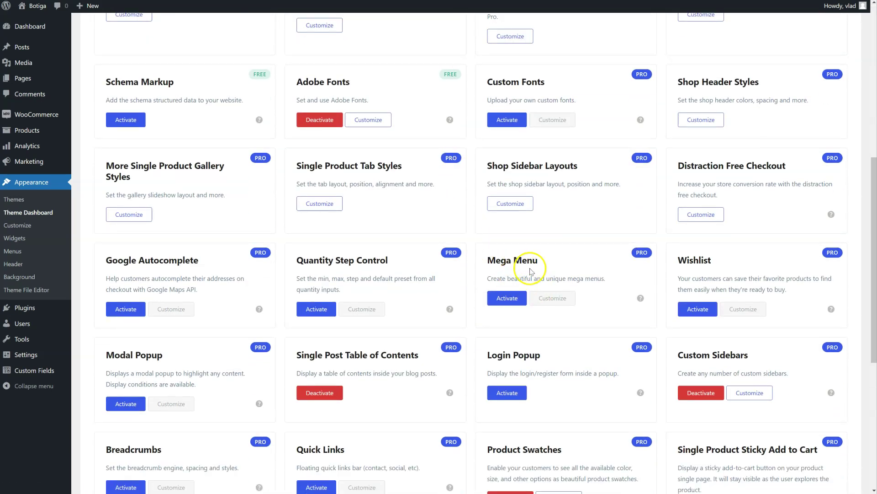
pyautogui.click(508, 301)
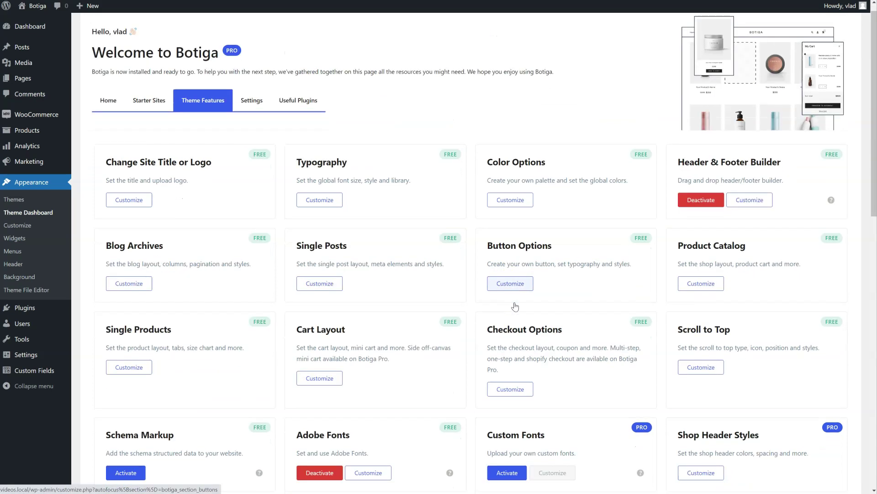
pyautogui.scroll(-5, 515, 297)
pyautogui.click(559, 344)
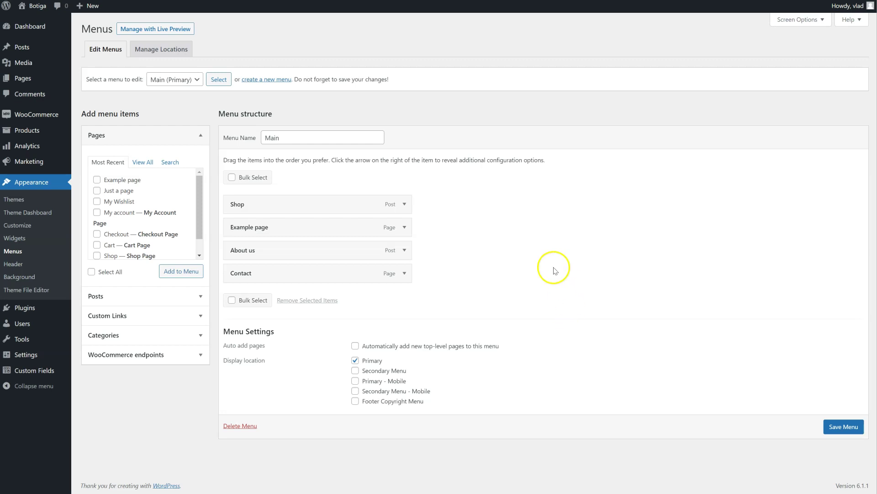
# Change the Example page item's navigation label to 'Mega menu' and open its Botiga Menu Options
pyautogui.click(404, 227)
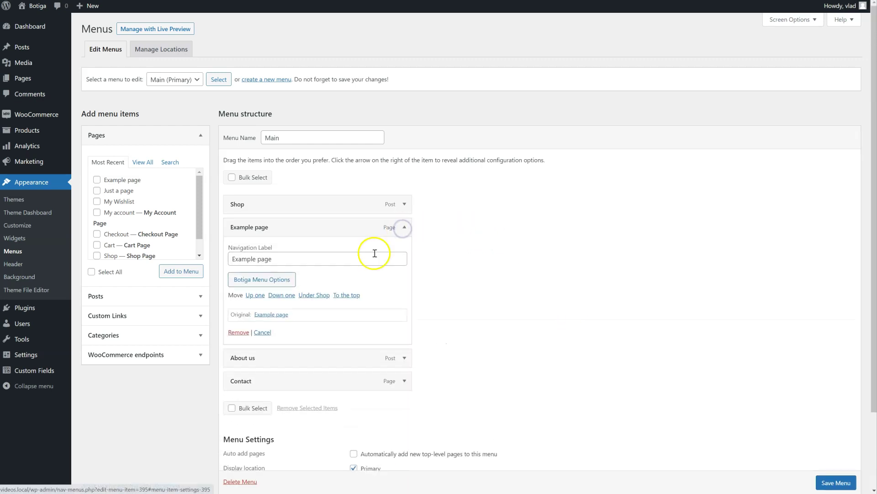
pyautogui.tripleClick(349, 258)
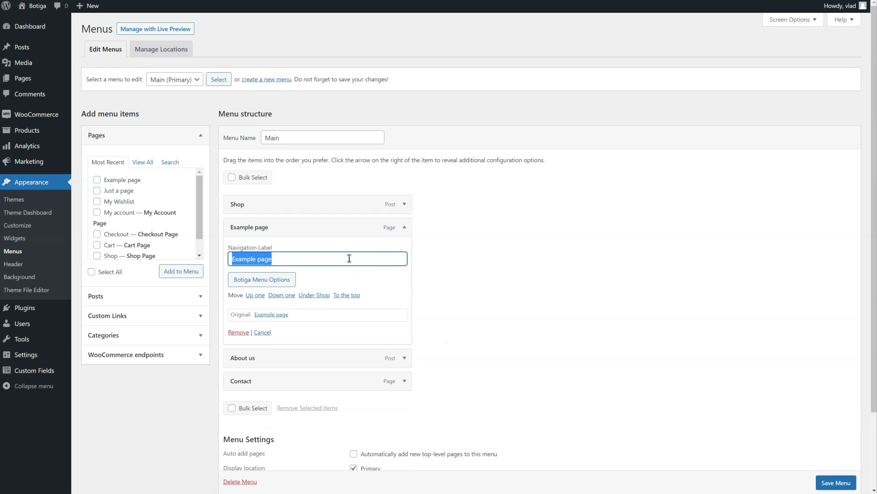
pyautogui.write('Mega menu')
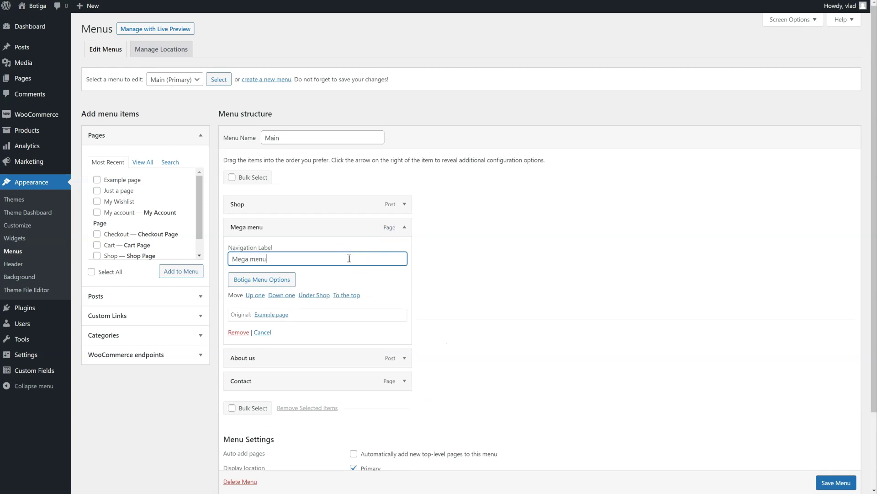
pyautogui.click(246, 280)
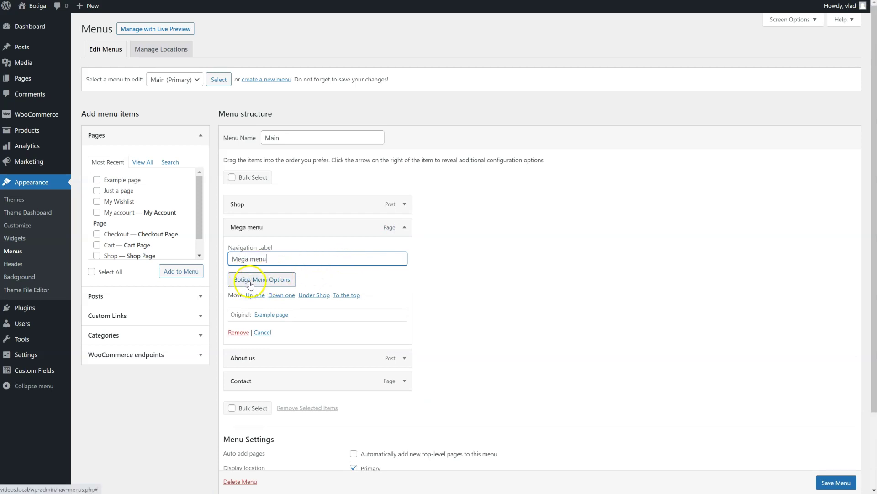
# Switch on Mega Menu for the 'Mega menu' item, keeping the width Contained
pyautogui.click(283, 283)
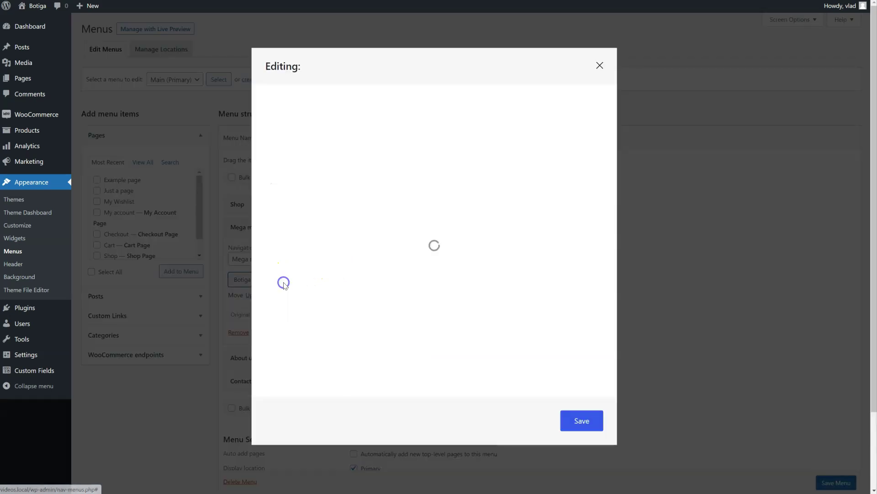
pyautogui.click(279, 116)
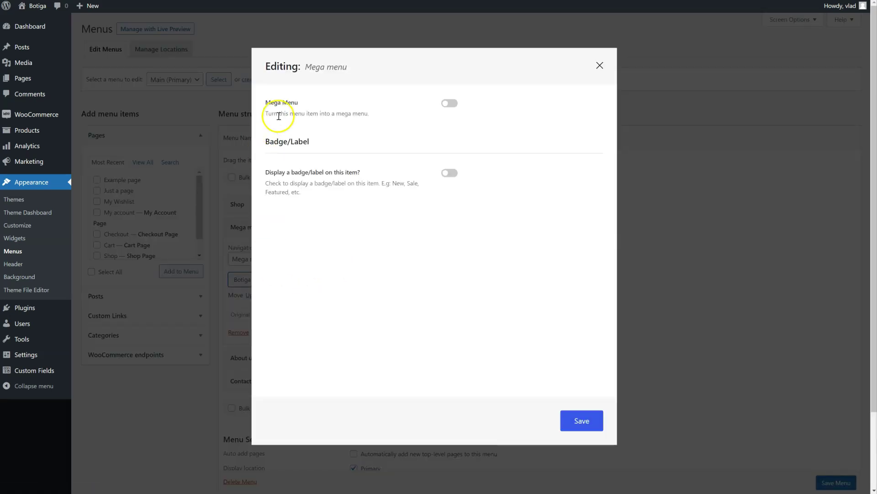
pyautogui.click(450, 104)
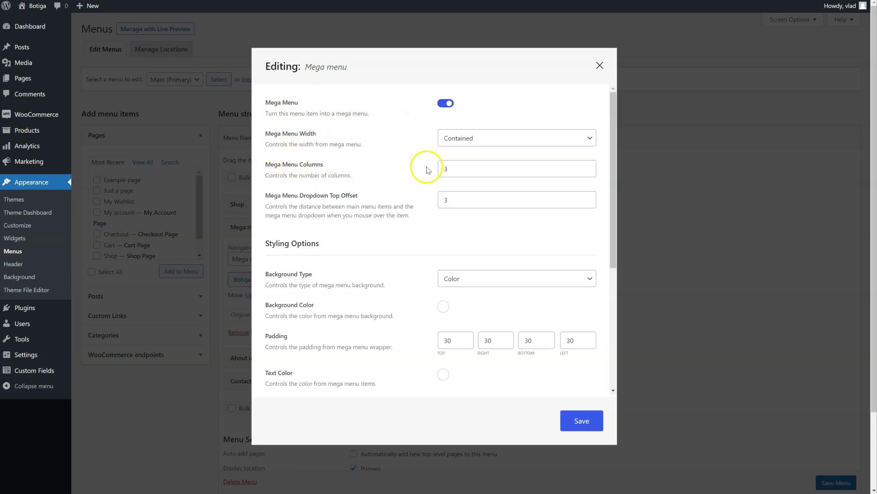
pyautogui.click(474, 140)
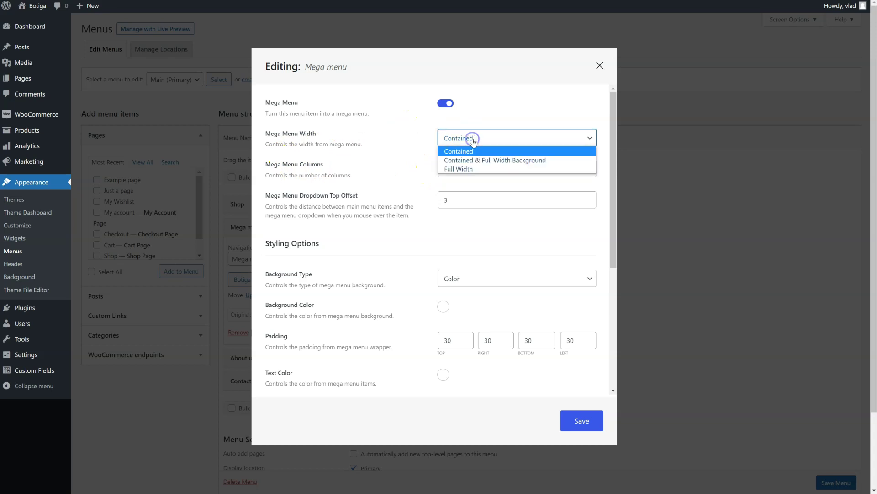
pyautogui.click(421, 139)
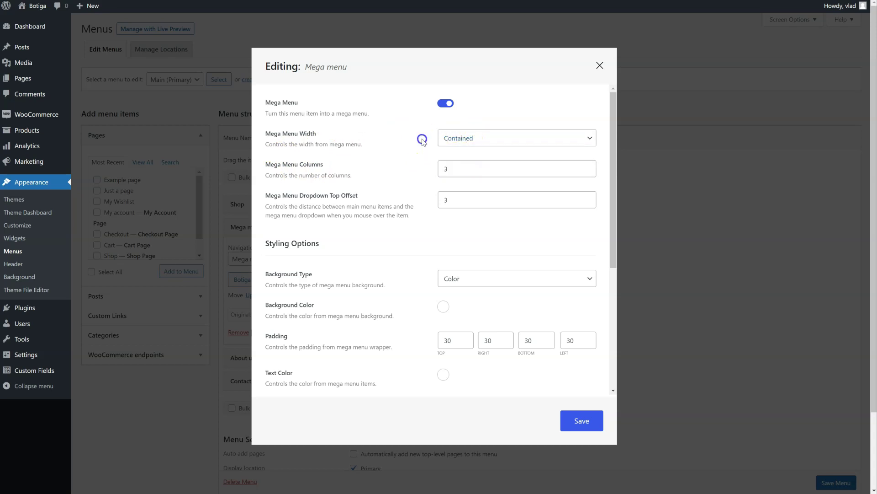
# Keep 3 columns, review the styling options, and save the mega menu settings
pyautogui.scroll(-1, 427, 159)
pyautogui.scroll(-1, 425, 159)
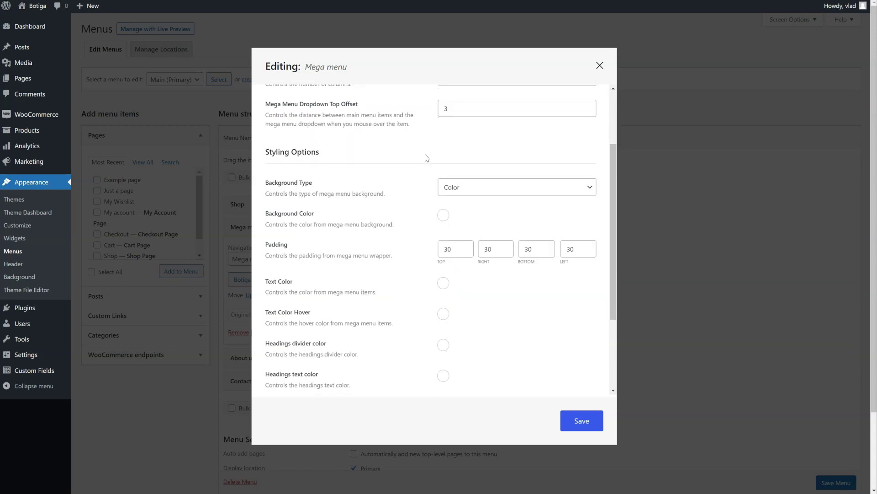
pyautogui.scroll(1, 449, 153)
pyautogui.click(448, 154)
pyautogui.scroll(1, 426, 173)
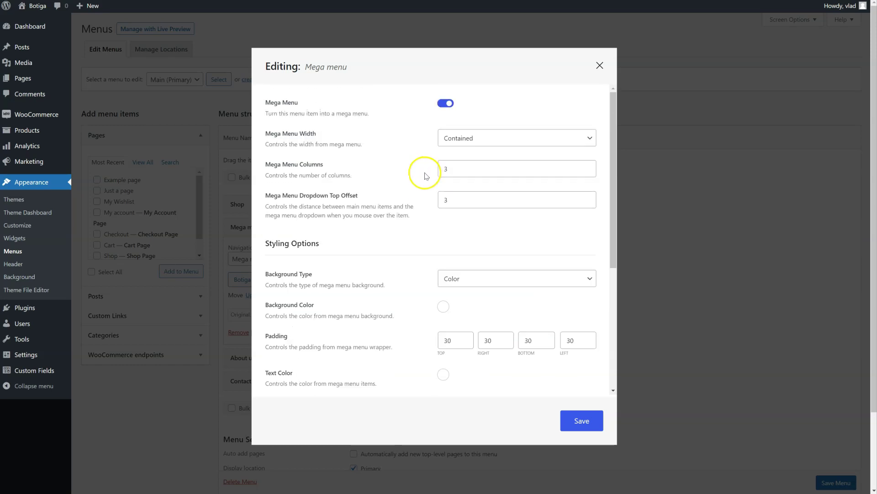
pyautogui.scroll(-4, 422, 178)
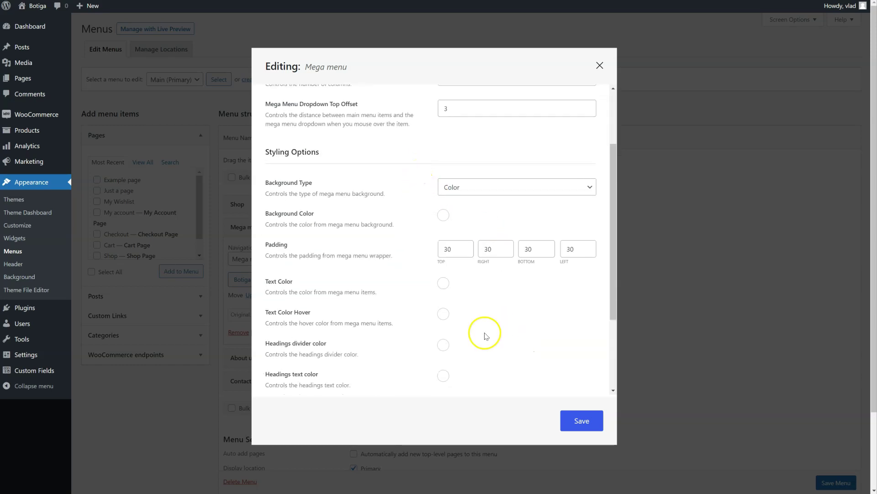
pyautogui.scroll(4, 515, 331)
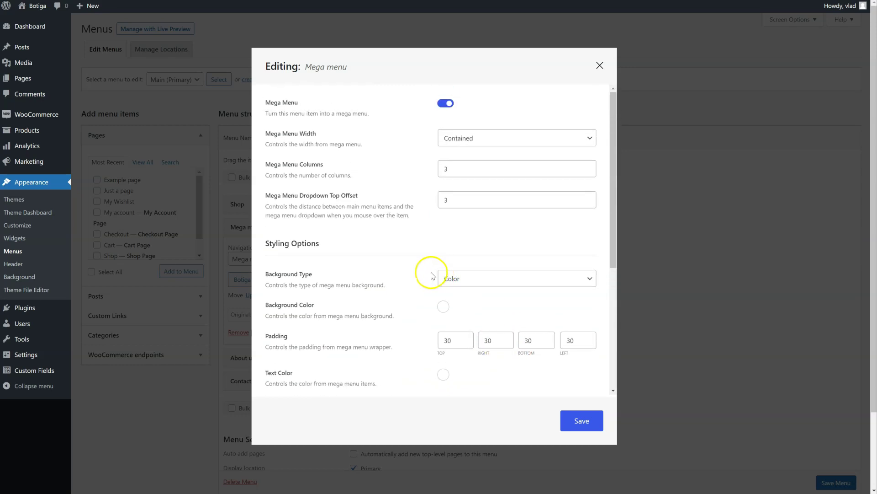
pyautogui.click(577, 424)
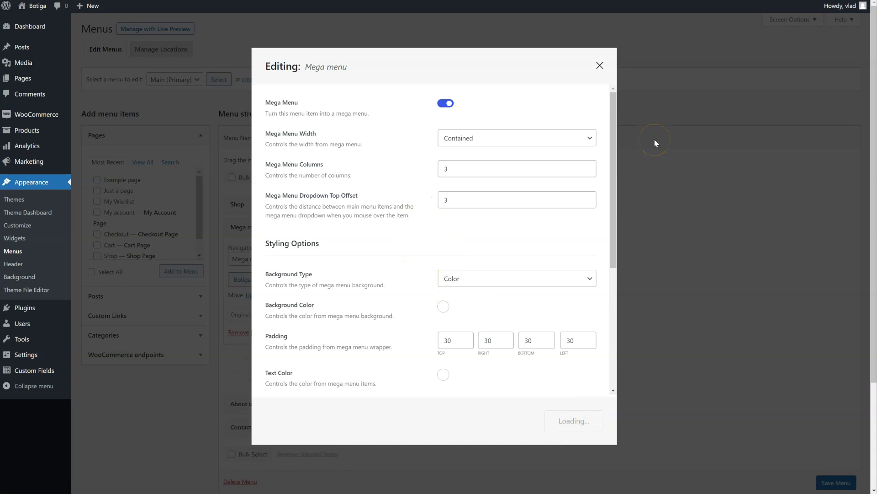
# Collapse the Mega menu item, check its three Column Example sub-items, and save the Main menu
pyautogui.scroll(-2, 633, 155)
pyautogui.scroll(-2, 630, 161)
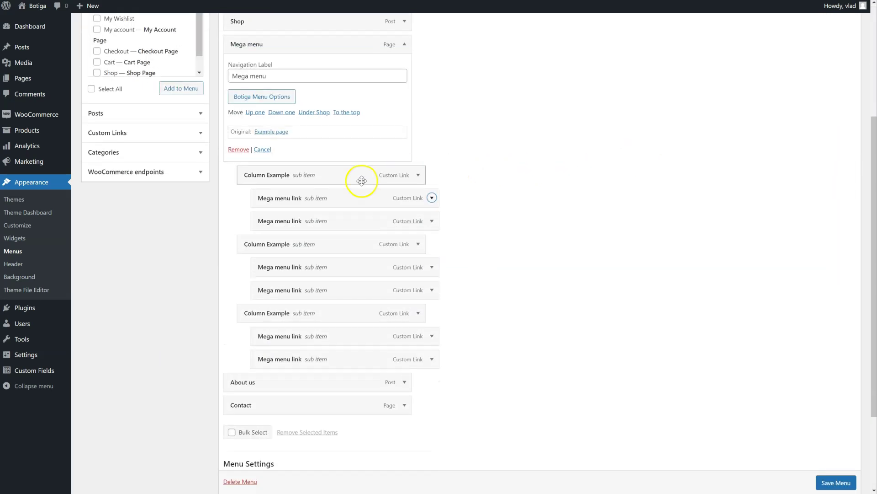
pyautogui.scroll(1, 366, 180)
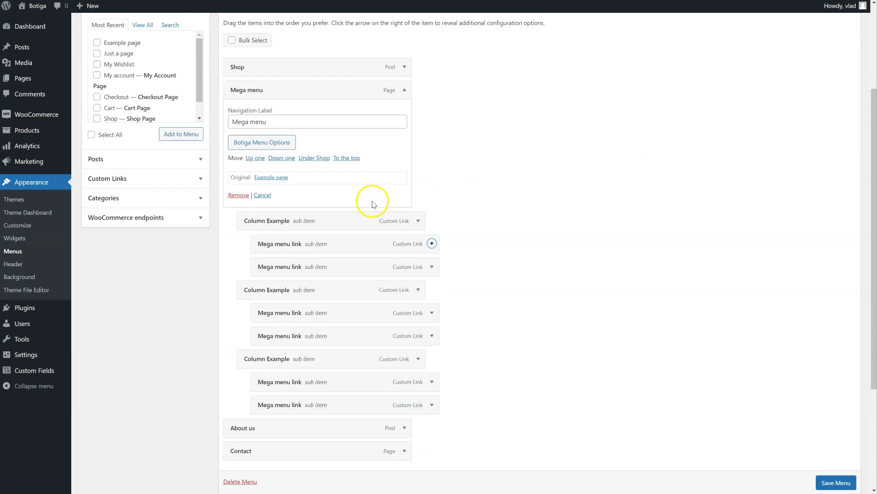
pyautogui.scroll(-2, 372, 256)
pyautogui.scroll(2, 349, 219)
pyautogui.scroll(1, 352, 274)
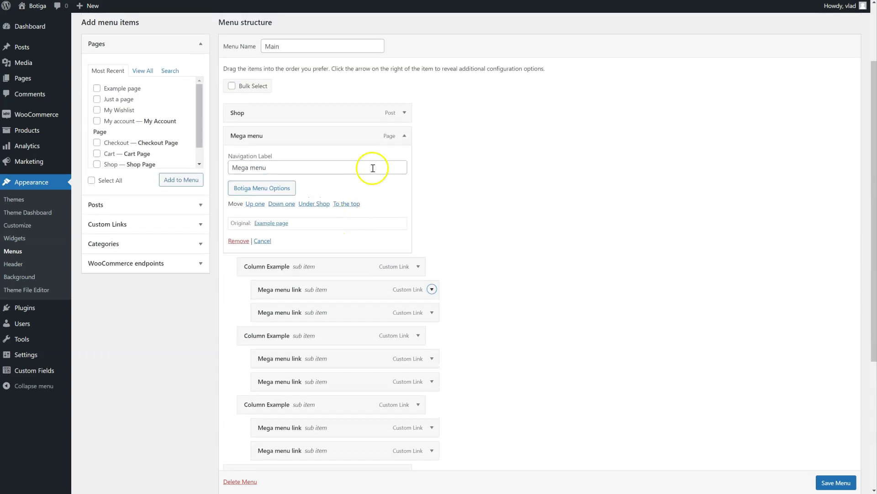
pyautogui.click(404, 136)
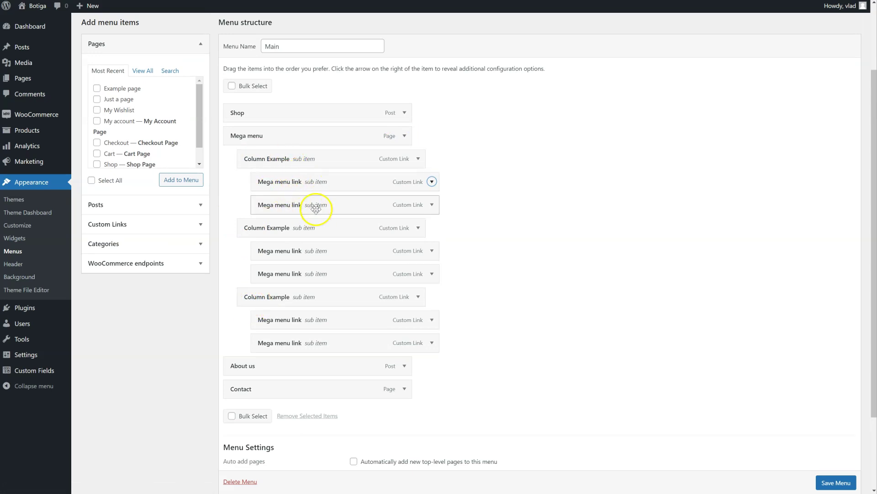
pyautogui.scroll(1, 411, 214)
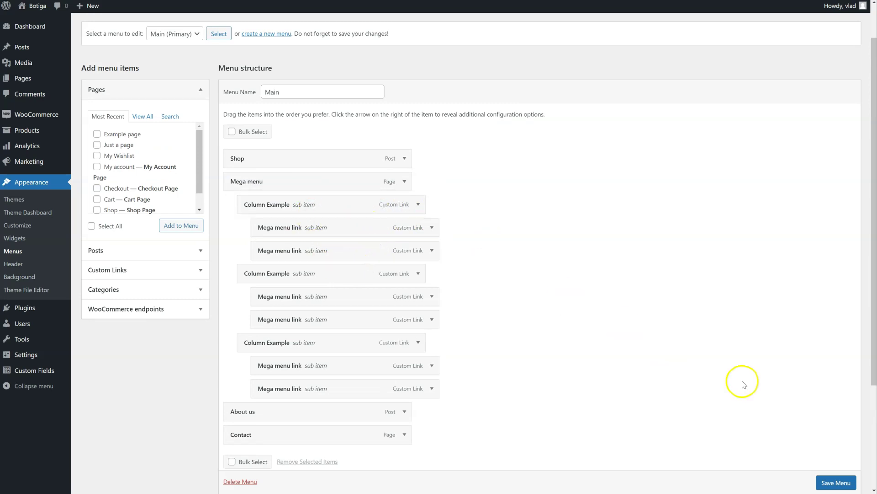
pyautogui.click(838, 484)
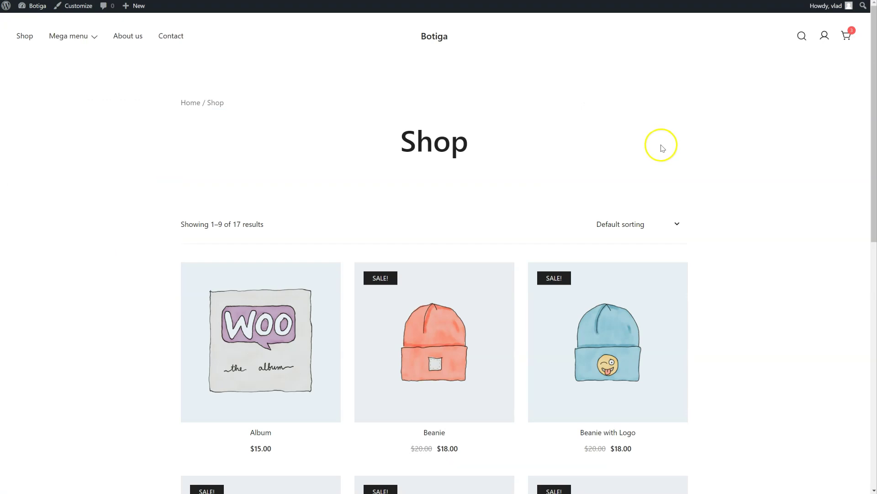
# Preview the Mega menu dropdown in the shop header, showing three columns of two links
pyautogui.moveTo(90, 37)
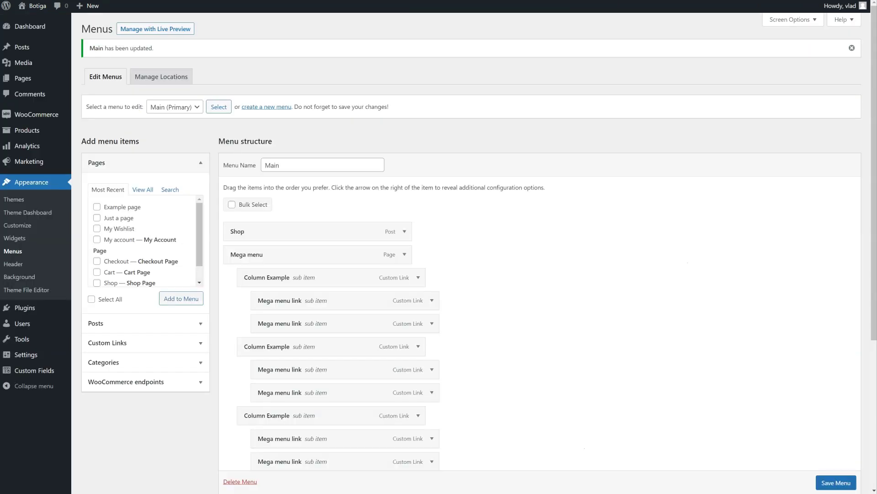
# Inspect the first Column Example's options (Auto width, content types) unchanged, then expand the first Mega menu link
pyautogui.scroll(-3, 571, 102)
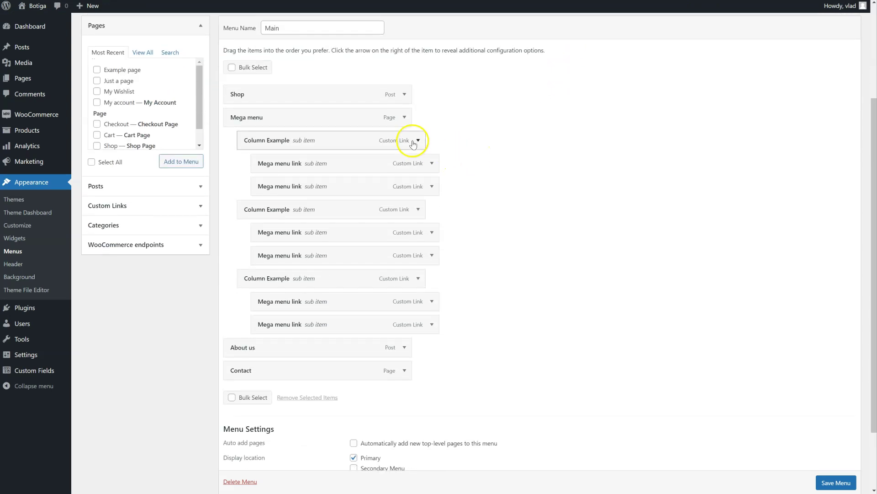
pyautogui.click(414, 143)
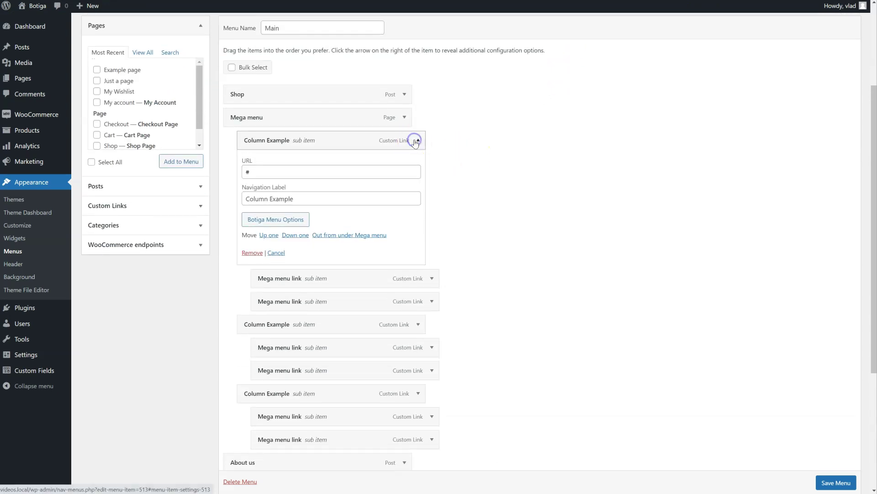
pyautogui.click(285, 222)
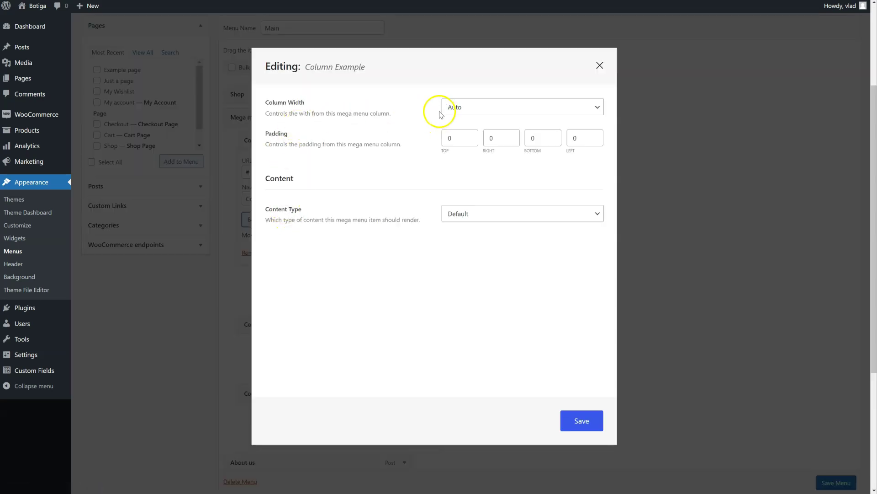
pyautogui.click(499, 107)
pyautogui.click(507, 105)
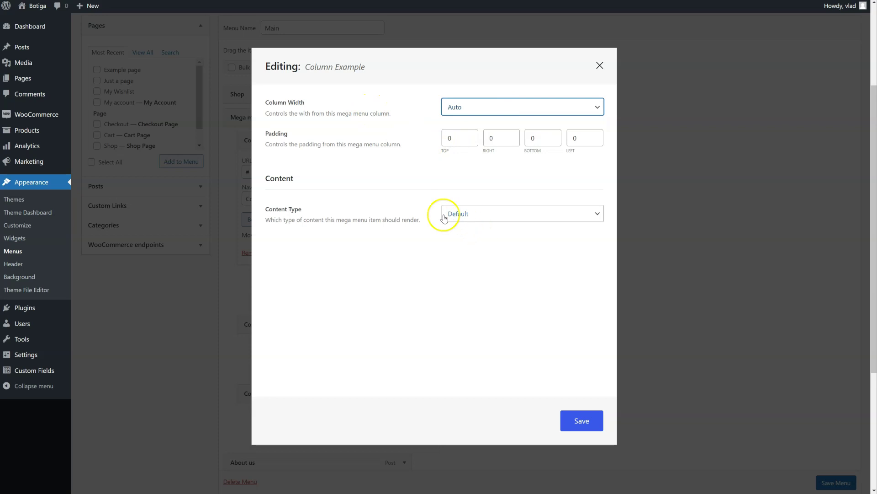
pyautogui.click(471, 215)
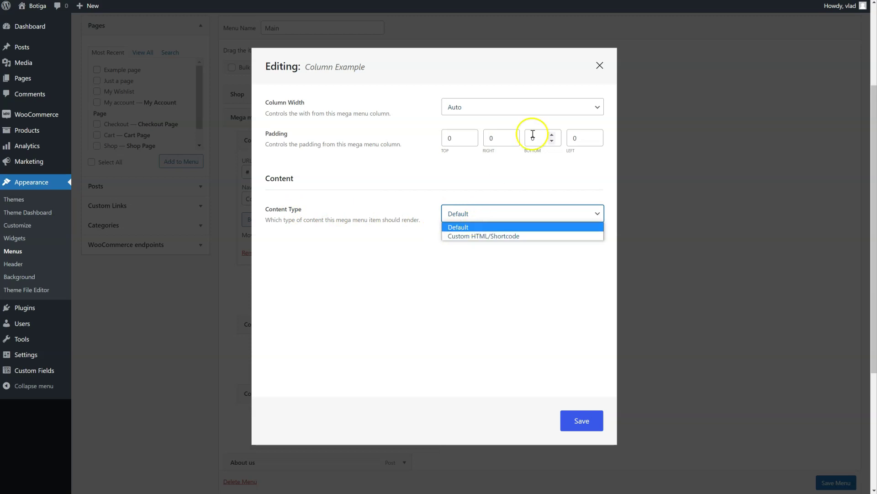
pyautogui.click(600, 66)
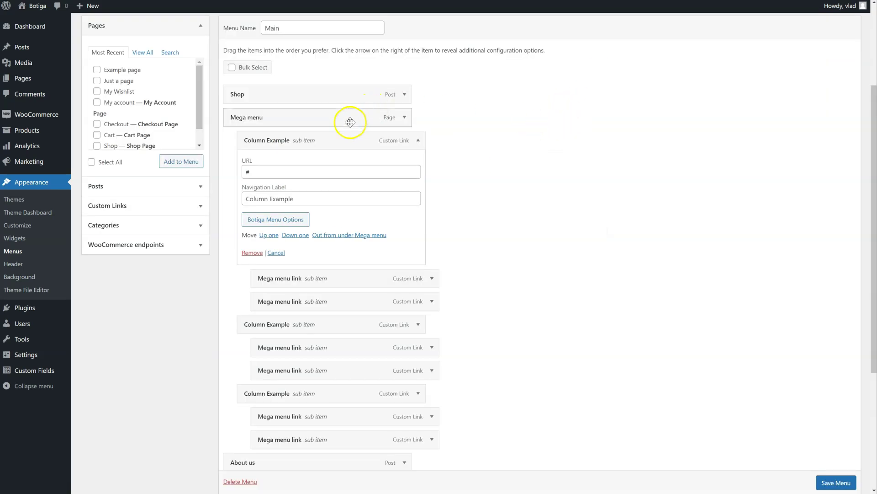
pyautogui.click(419, 141)
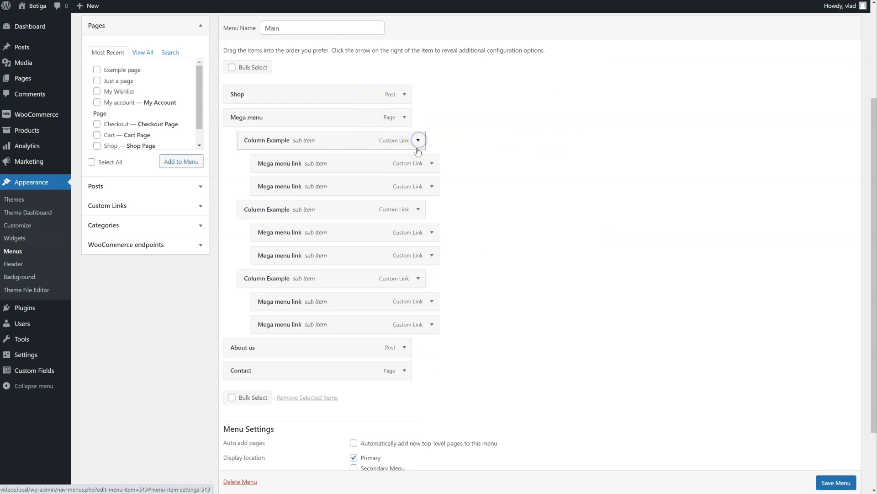
pyautogui.click(431, 164)
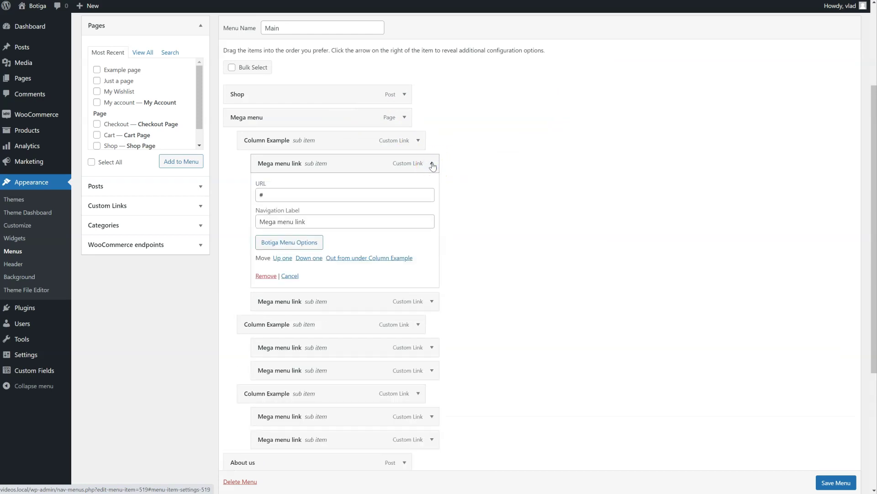
# Make the first Mega menu link a mega menu heading with a divider below, and save the menu
pyautogui.click(277, 243)
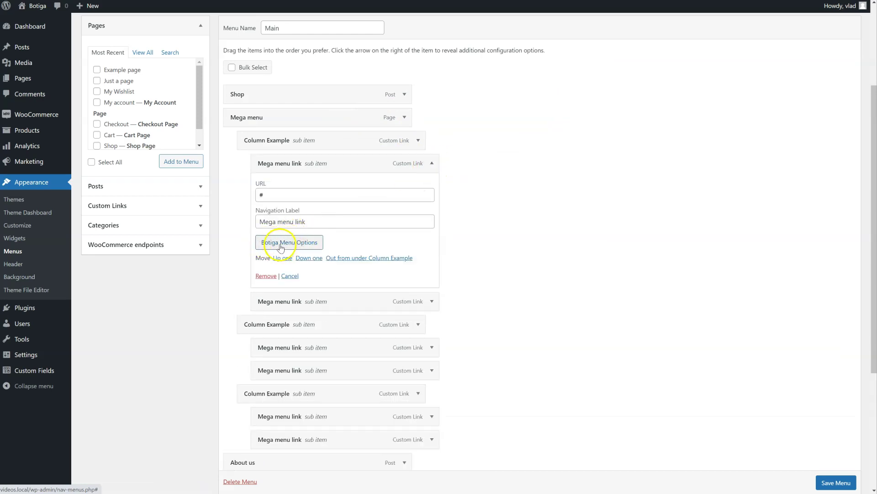
pyautogui.click(299, 247)
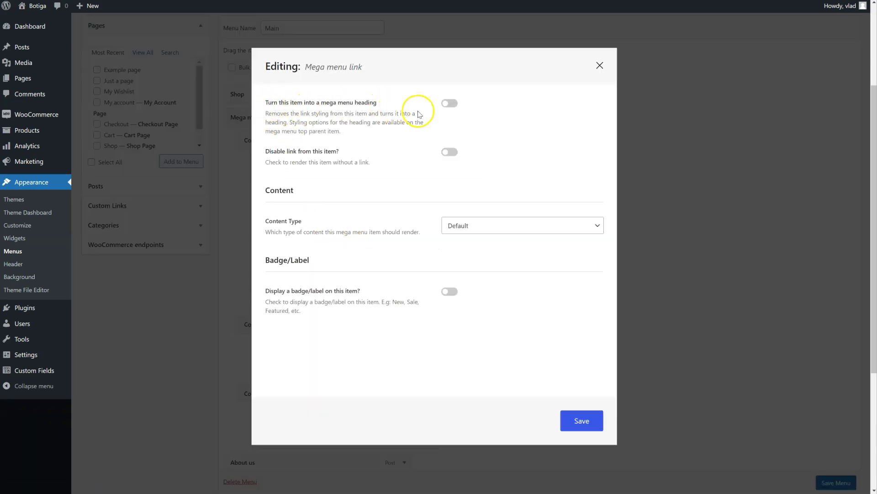
pyautogui.click(452, 107)
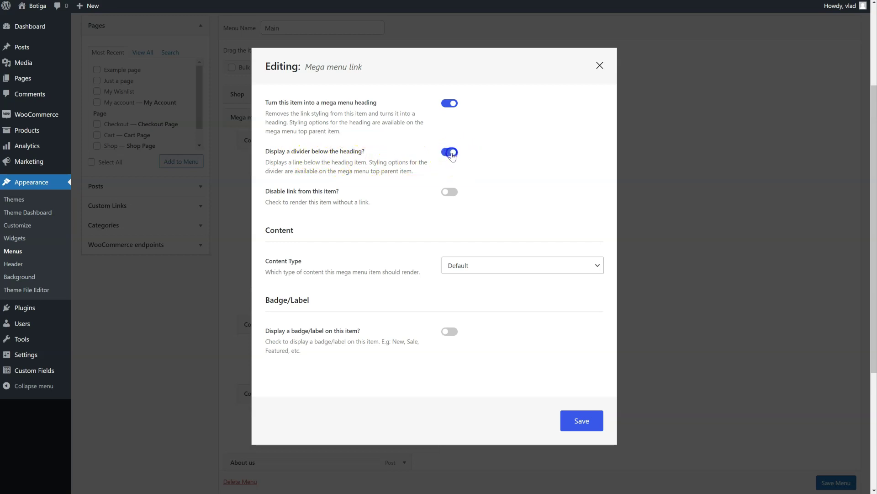
pyautogui.click(579, 420)
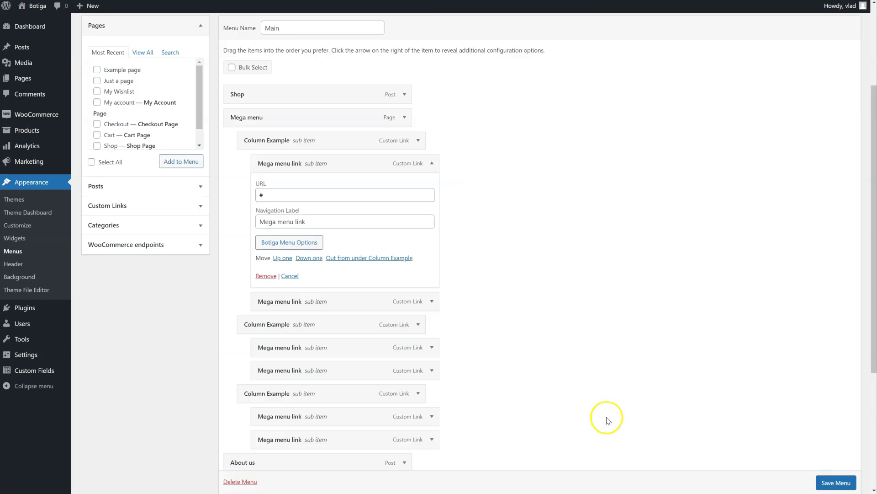
pyautogui.click(836, 482)
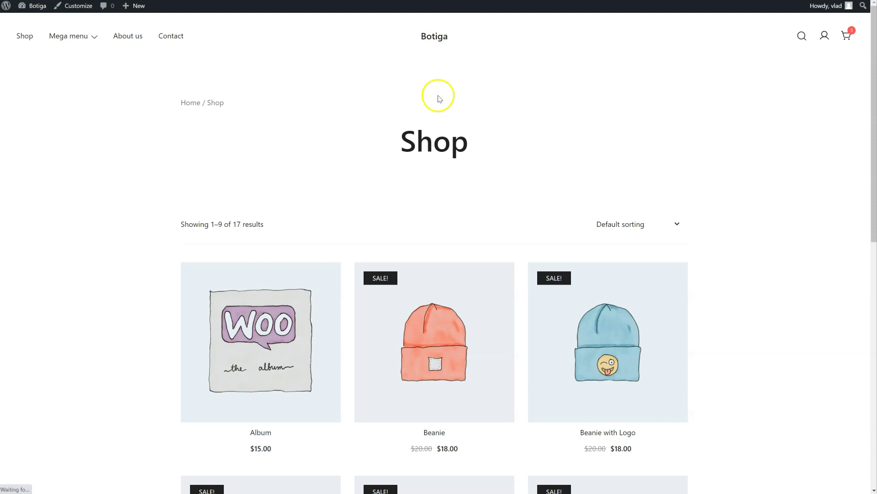
# Preview the storefront mega menu to confirm the first link displays as a heading
pyautogui.moveTo(49, 28)
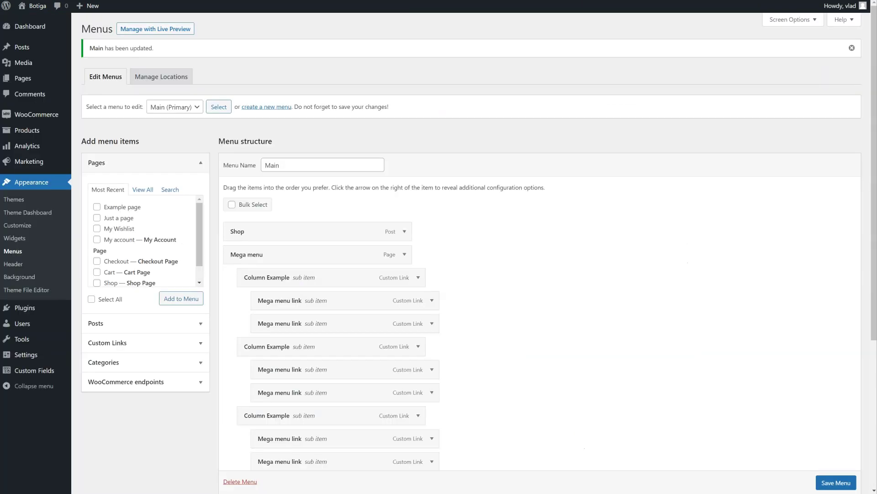
# Enable 'Disable link' on the first Mega menu link heading and save its options
pyautogui.click(432, 301)
pyautogui.scroll(-2, 431, 299)
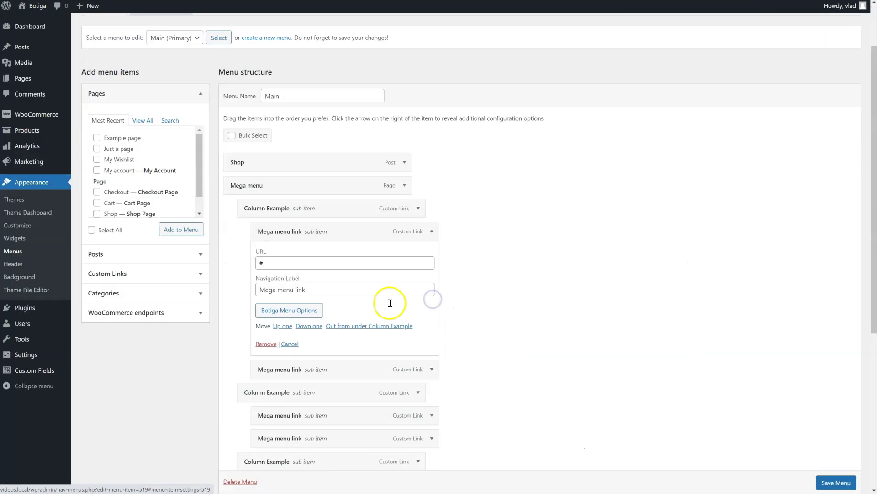
pyautogui.click(302, 292)
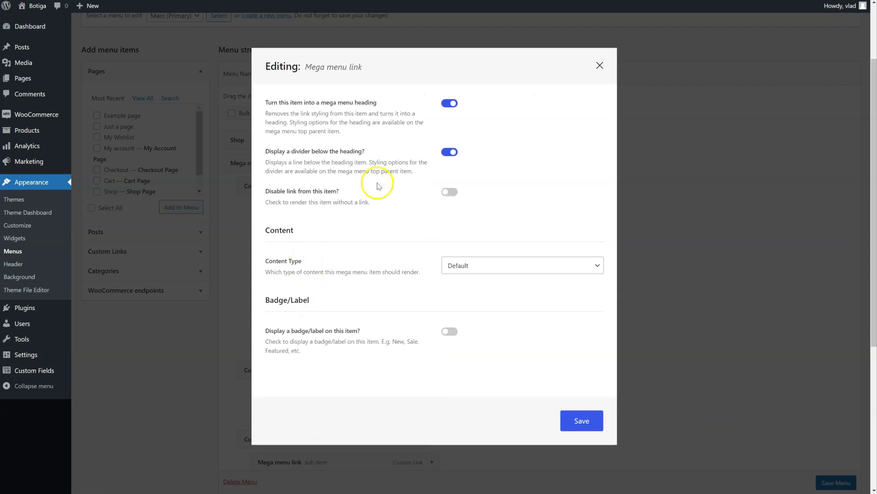
pyautogui.click(447, 196)
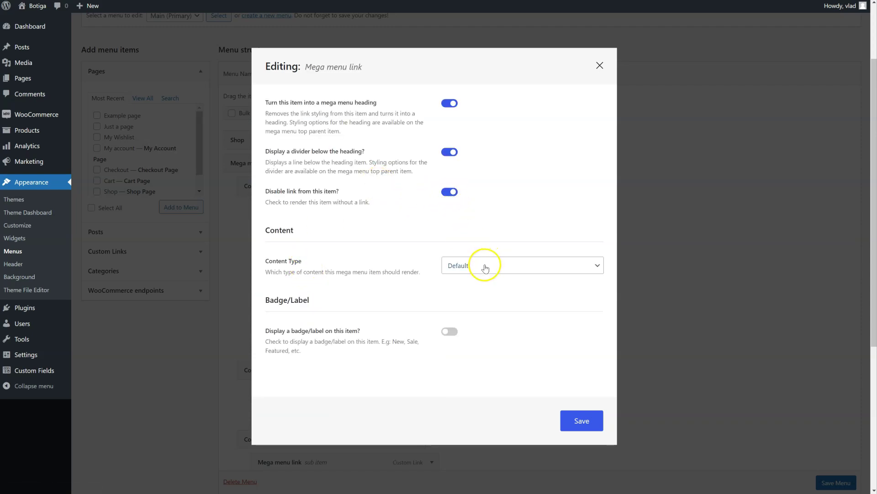
pyautogui.click(581, 423)
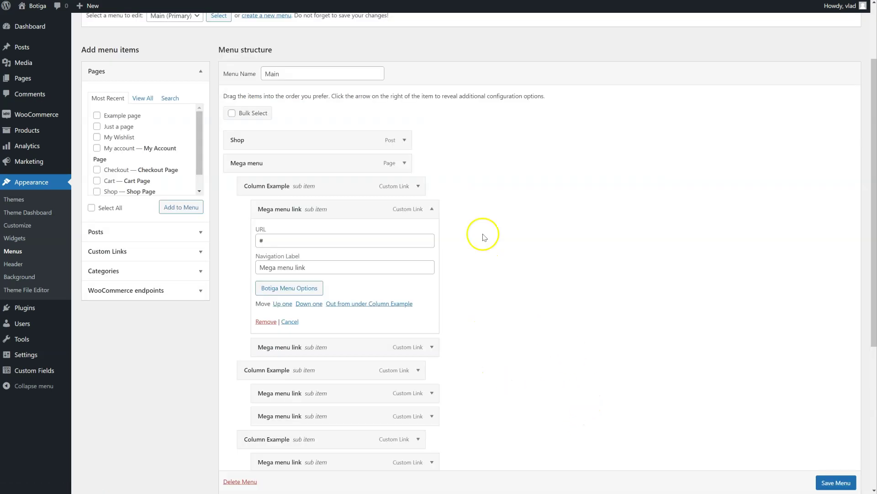
pyautogui.click(429, 210)
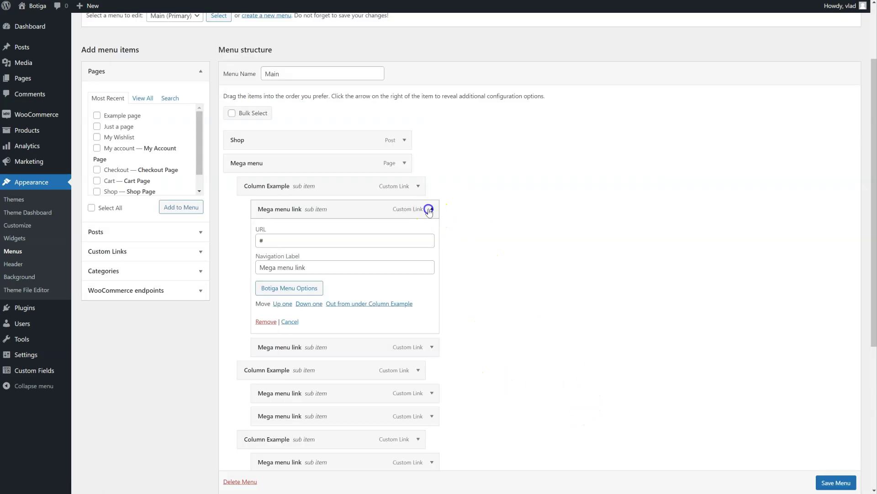
# Set the second link's content to Custom HTML/Shortcode with a red 'Mega menu item' div, and save
pyautogui.scroll(-1, 446, 237)
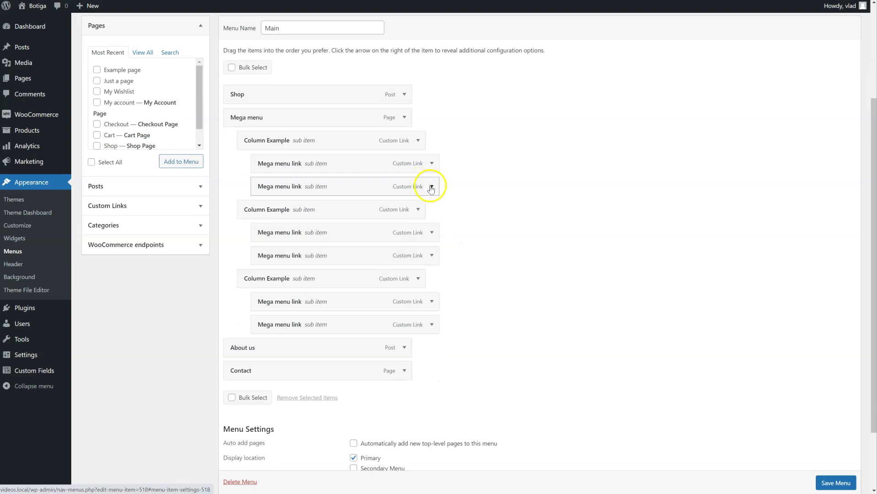
pyautogui.click(433, 187)
pyautogui.click(301, 265)
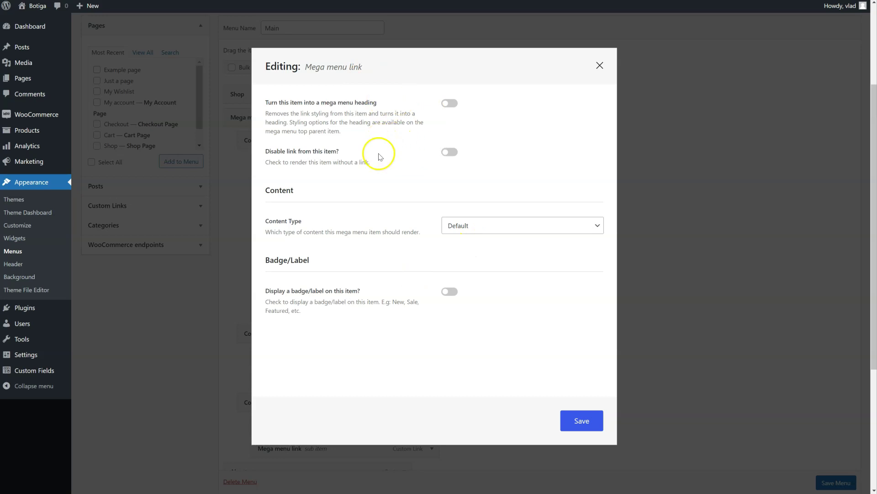
pyautogui.click(484, 229)
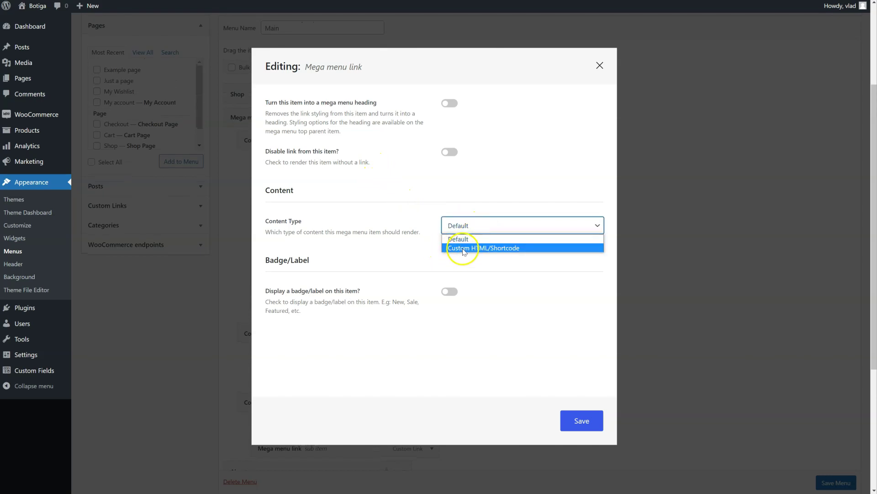
pyautogui.click(492, 252)
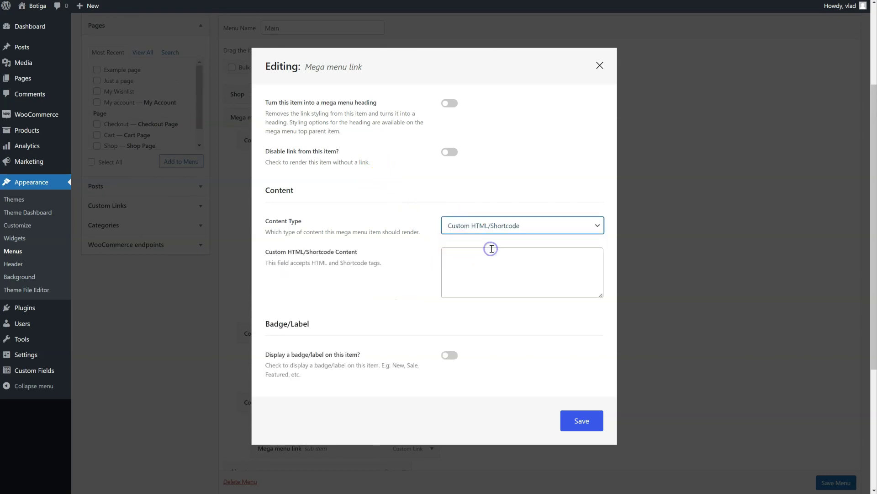
pyautogui.click(466, 273)
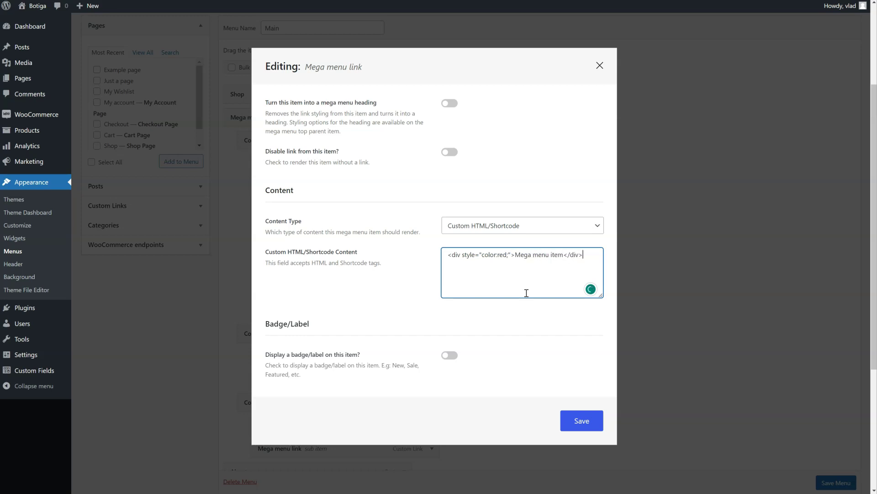
pyautogui.click(580, 423)
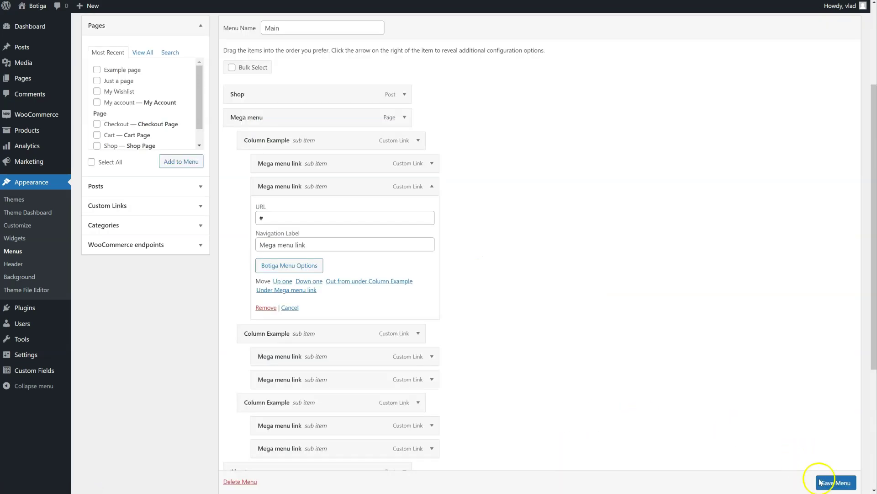
# Save the Main menu and check the red 'Mega menu item' text under the storefront heading
pyautogui.click(828, 483)
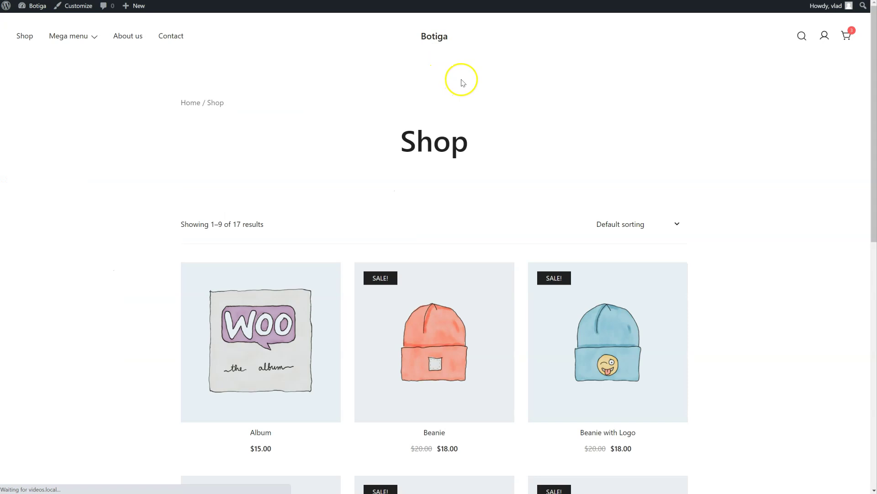
pyautogui.moveTo(71, 39)
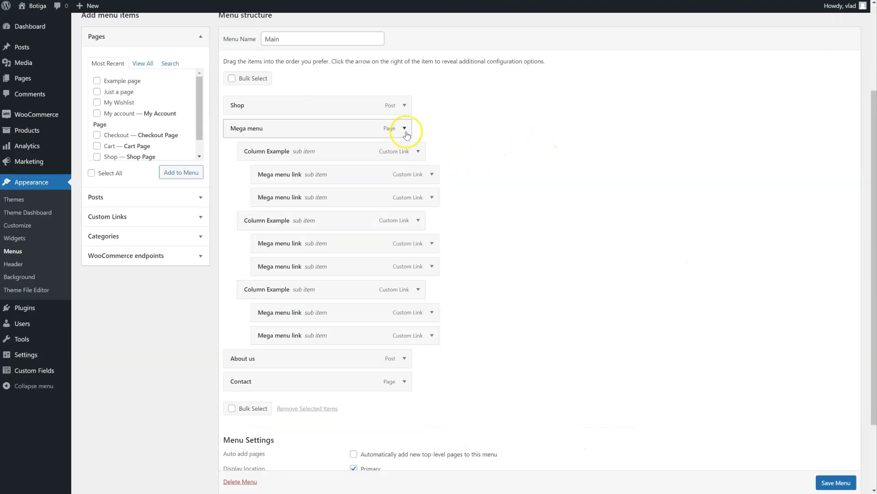
# Open the Botiga Menu Options for the Mega menu item
pyautogui.click(404, 128)
pyautogui.click(284, 181)
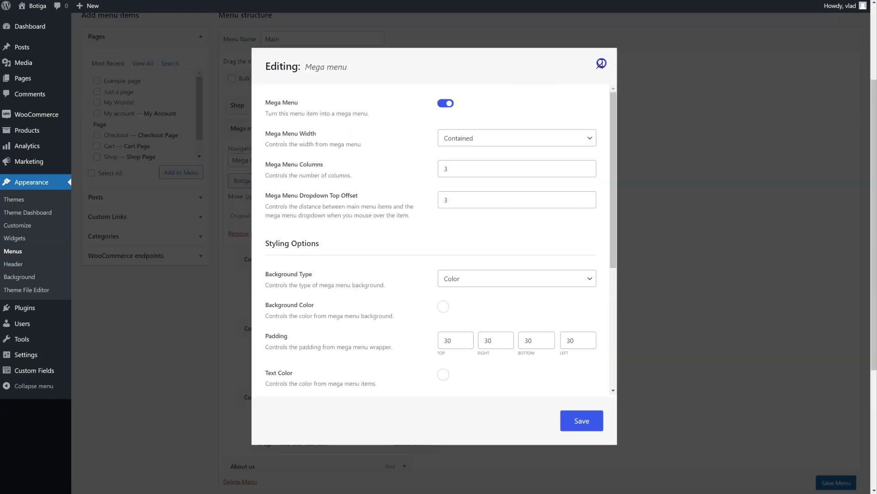
pyautogui.click(600, 66)
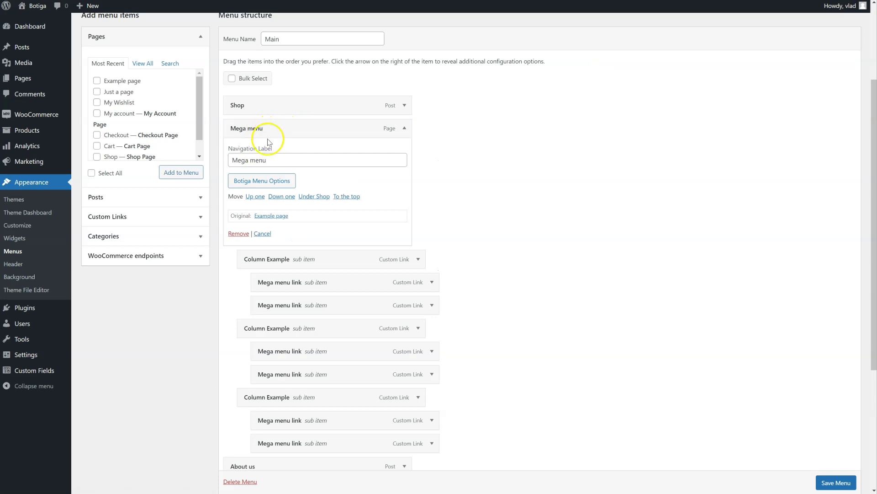
pyautogui.click(268, 184)
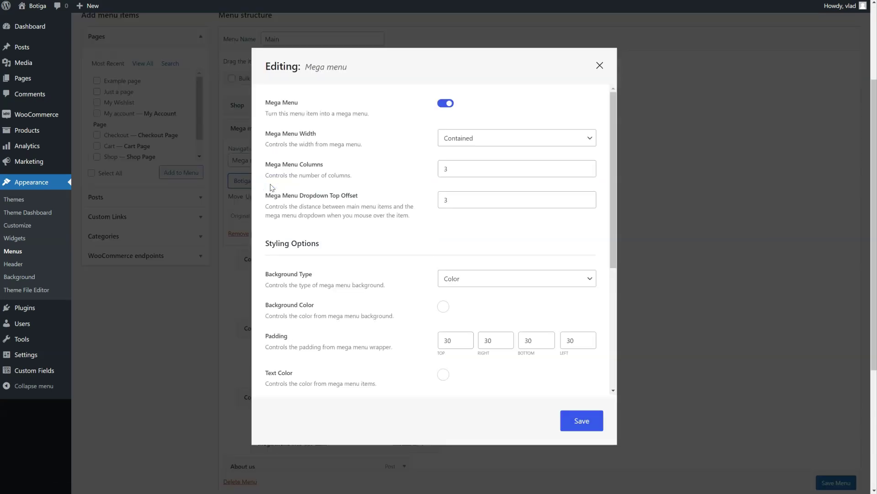
pyautogui.scroll(-4, 398, 192)
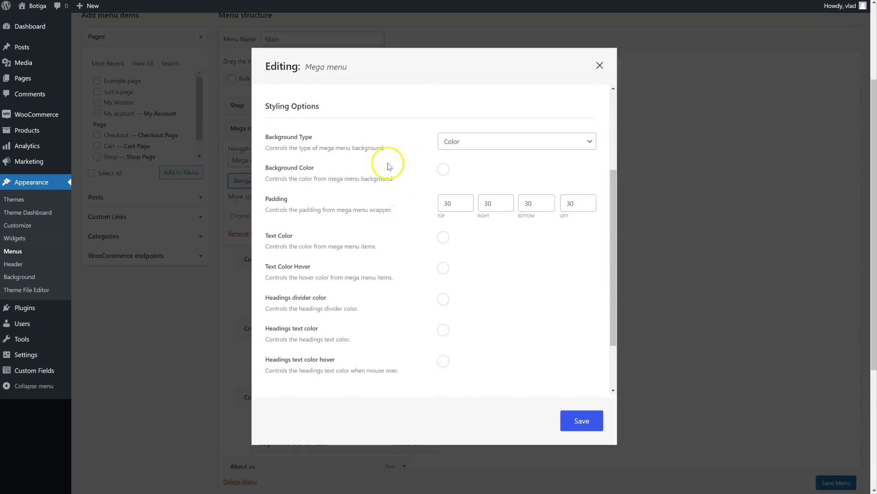
# Keep the background type as colour and set it to a pale pink
pyautogui.click(464, 139)
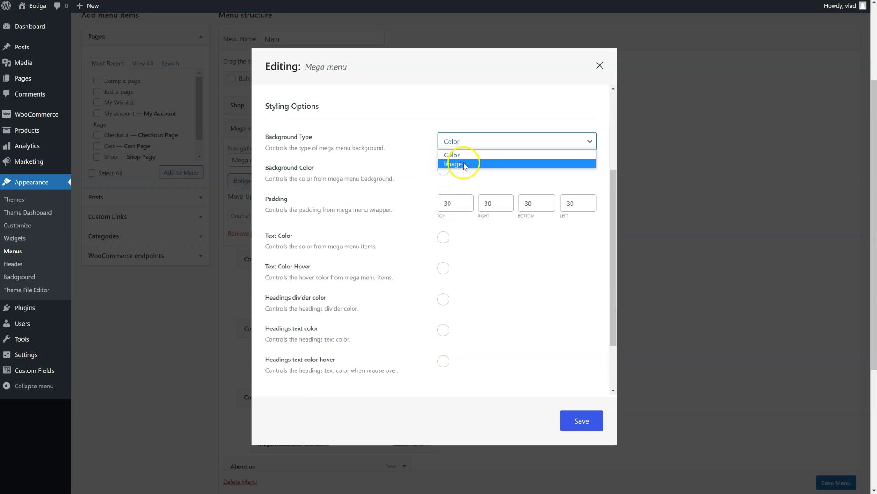
pyautogui.click(408, 174)
pyautogui.click(443, 170)
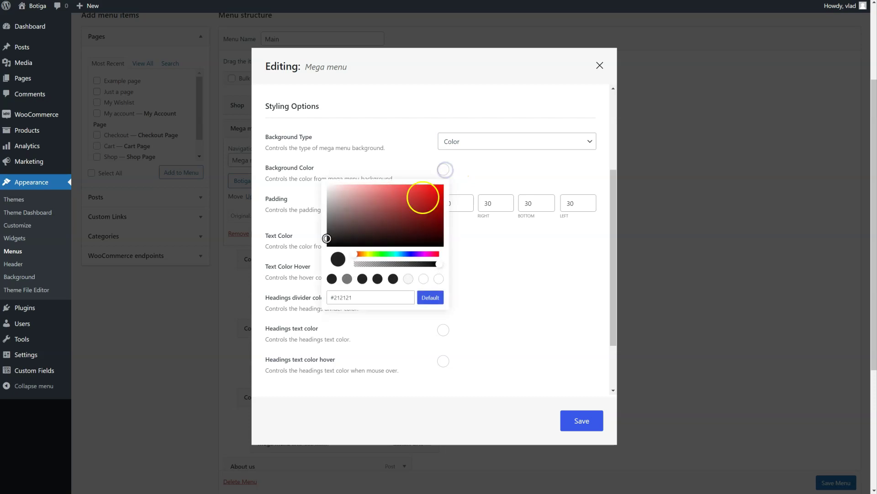
pyautogui.click(374, 202)
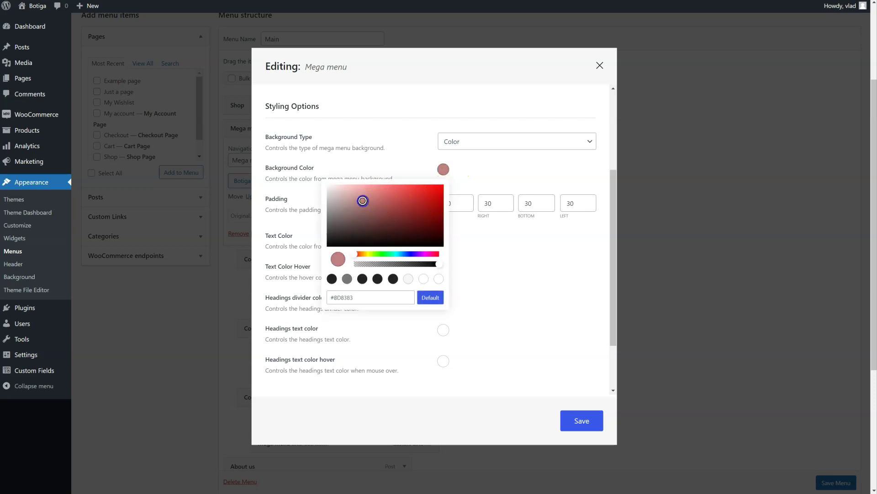
pyautogui.moveTo(363, 201); pyautogui.dragTo(333, 190)
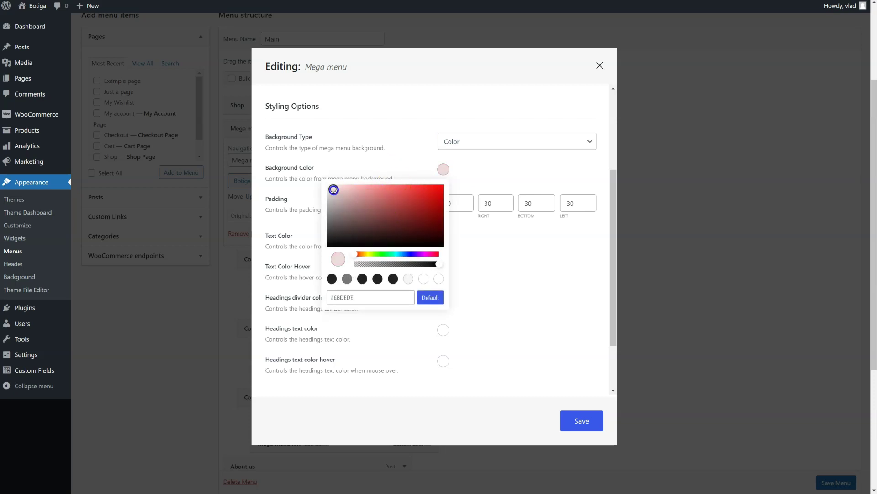
pyautogui.click(366, 160)
# Save the mega menu options and the Main menu
pyautogui.scroll(-3, 371, 196)
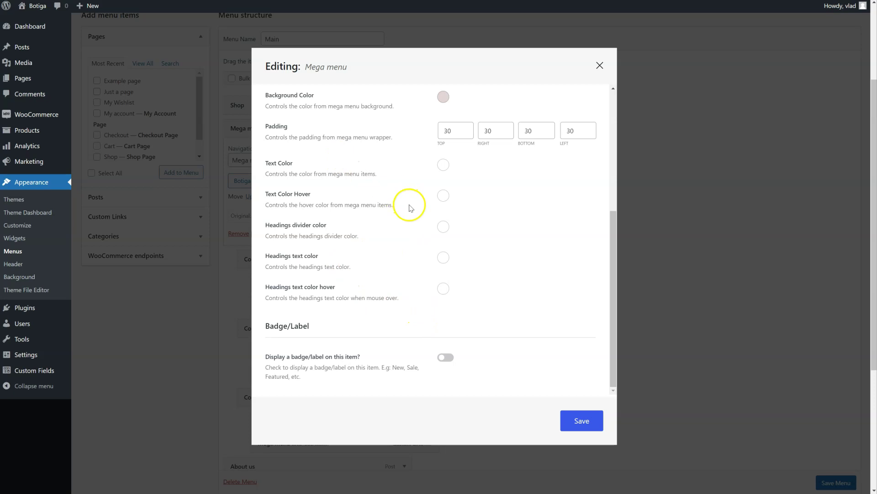
pyautogui.scroll(-3, 484, 297)
pyautogui.scroll(2, 525, 365)
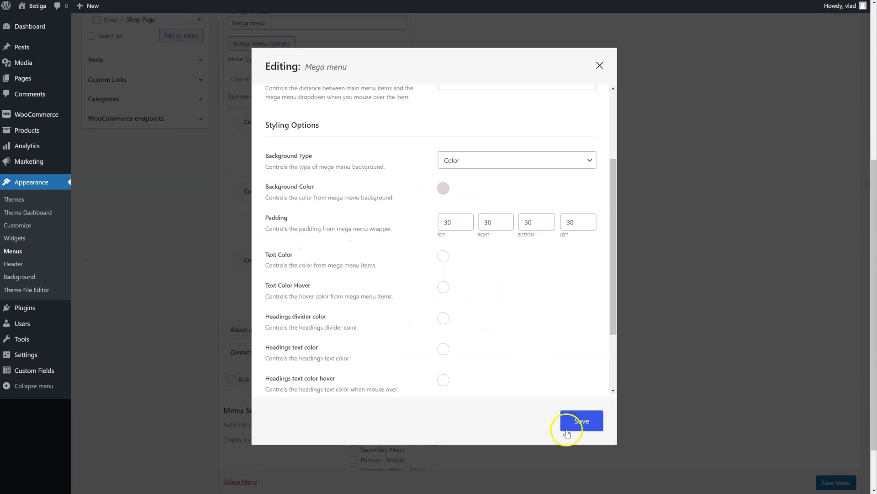
pyautogui.click(568, 430)
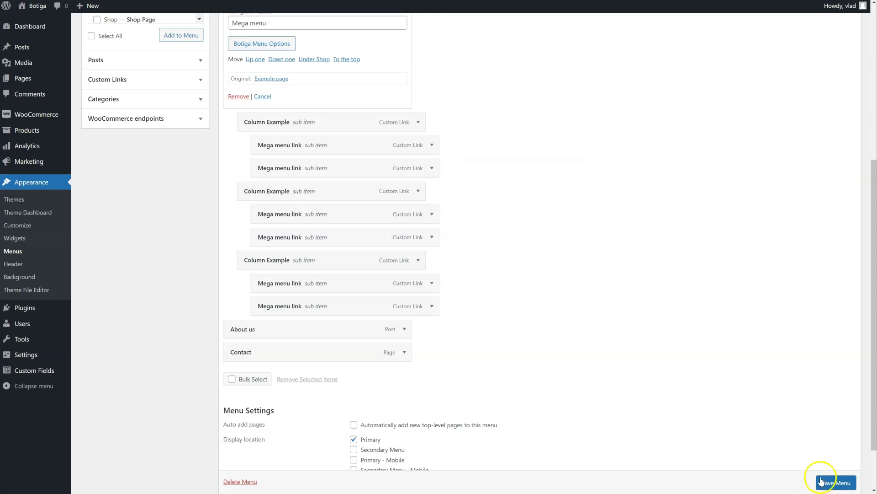
pyautogui.click(828, 481)
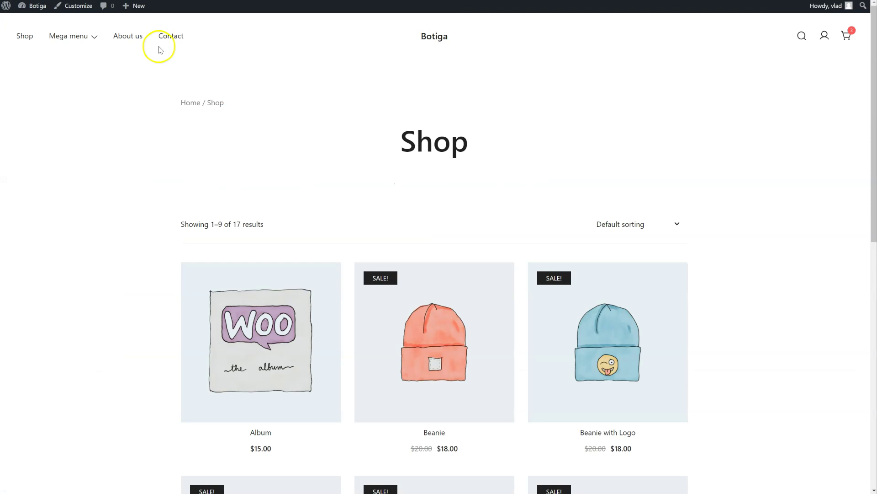
pyautogui.moveTo(79, 38)
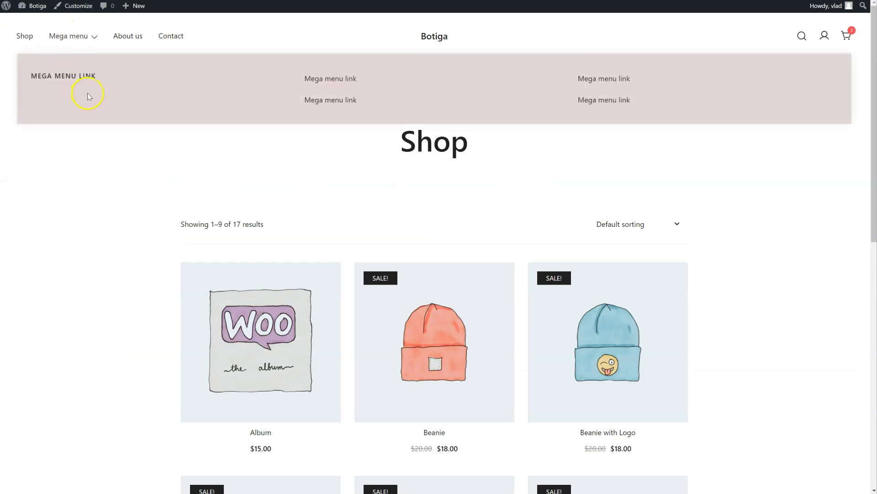
pyautogui.click(191, 98)
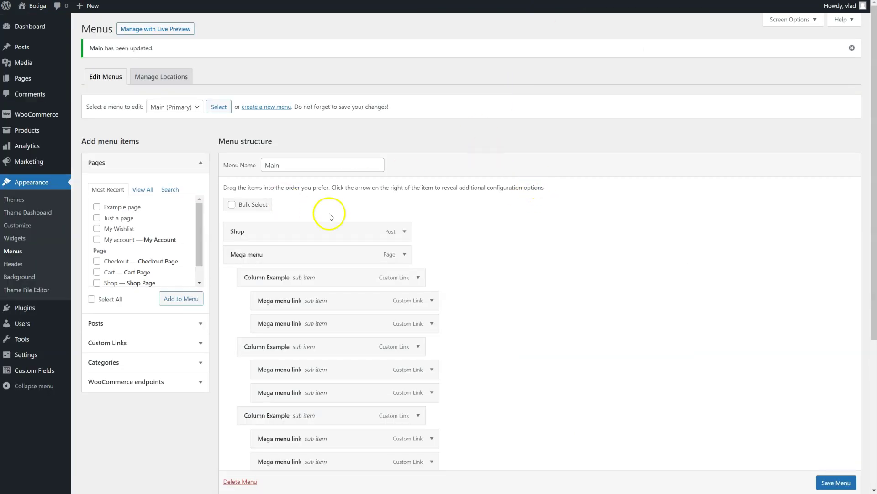
pyautogui.scroll(-3, 810, 244)
pyautogui.scroll(1, 810, 244)
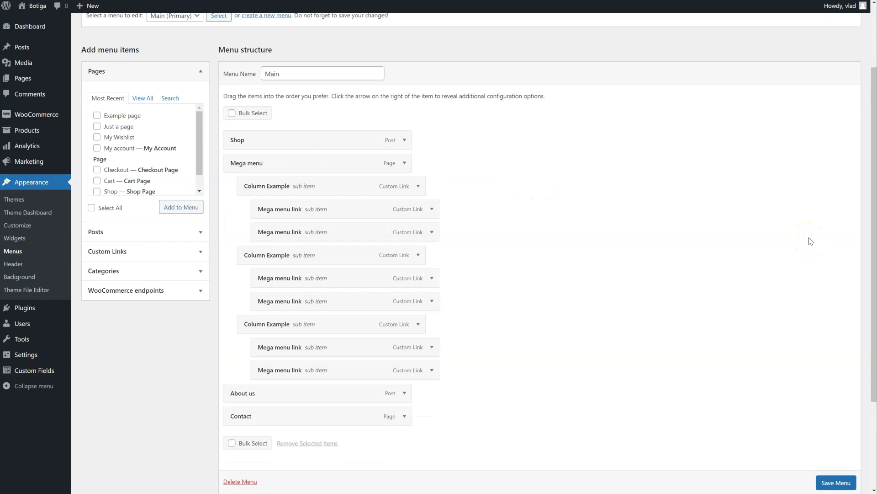
# Activate Templates Builder in the Botiga Theme Dashboard's Theme Features list
pyautogui.click(46, 212)
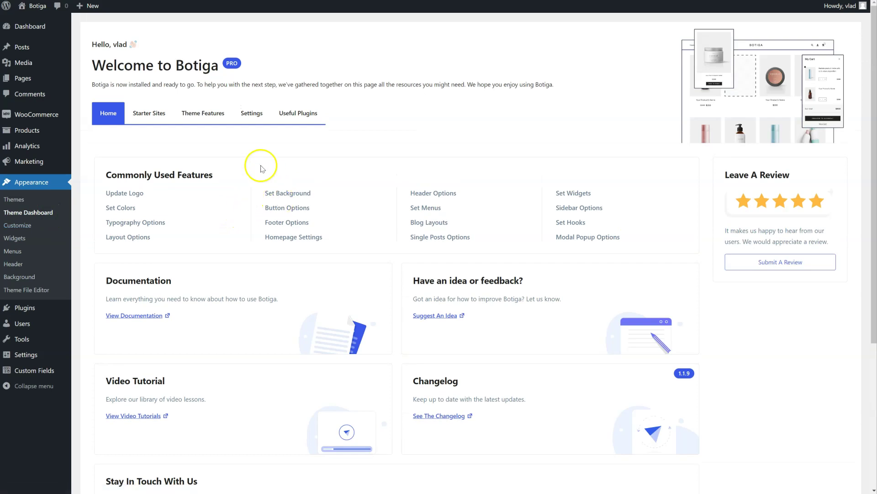
pyautogui.click(203, 113)
pyautogui.scroll(-15, 362, 215)
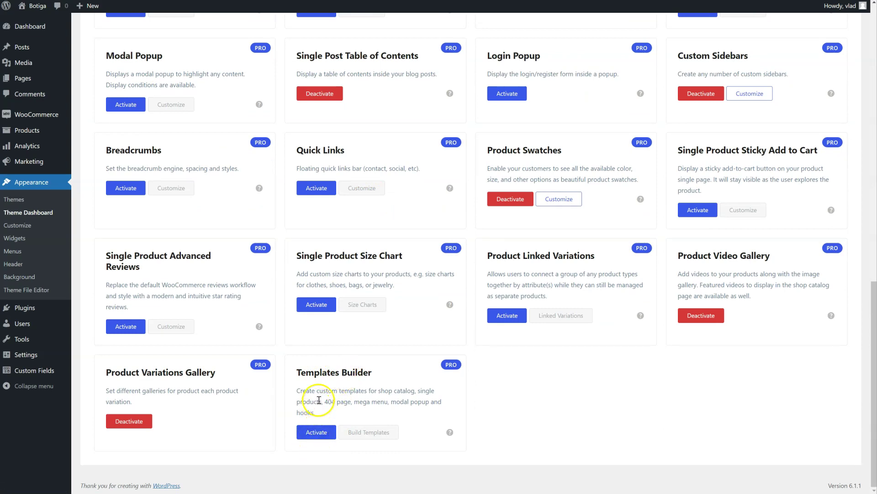
pyautogui.click(316, 432)
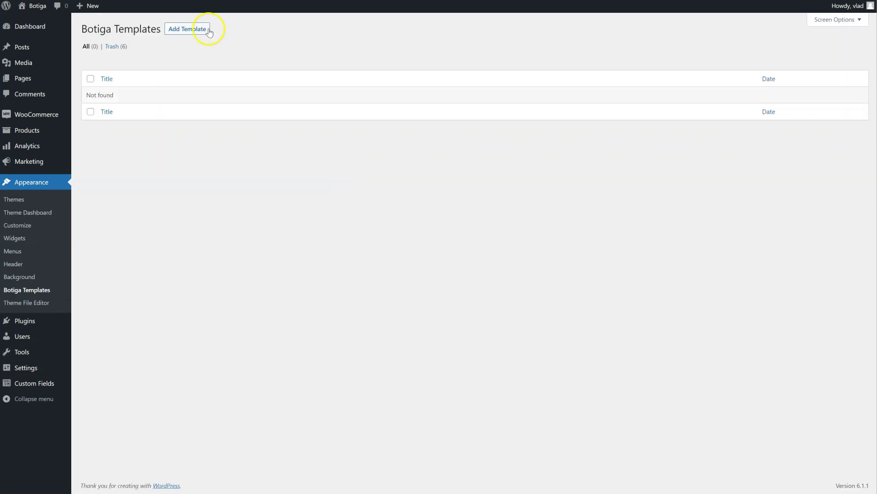
# Create a new Botiga content block template titled 'Mega menu column'
pyautogui.click(187, 29)
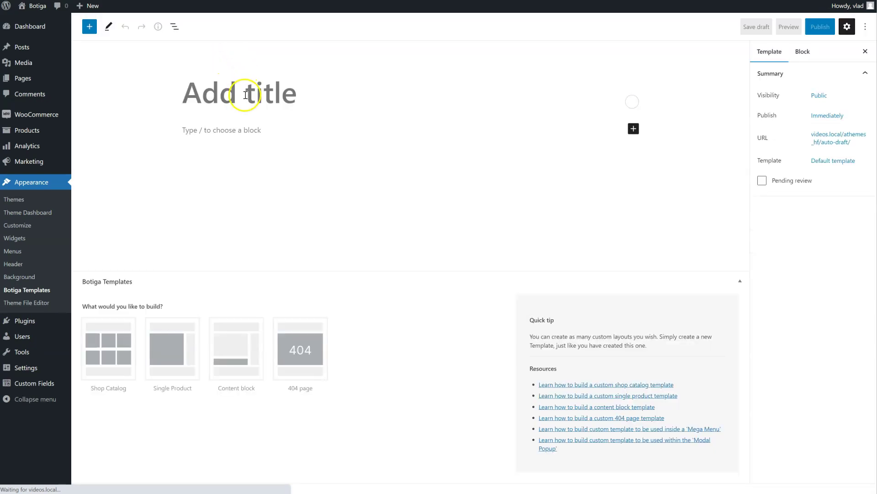
pyautogui.write('Mega ')
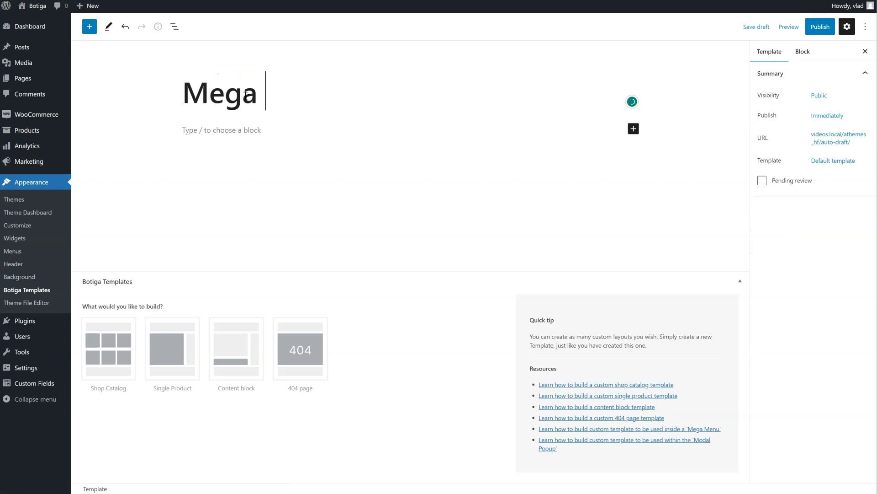
pyautogui.write('me')
pyautogui.press('BackSpace')
pyautogui.write('menu column')
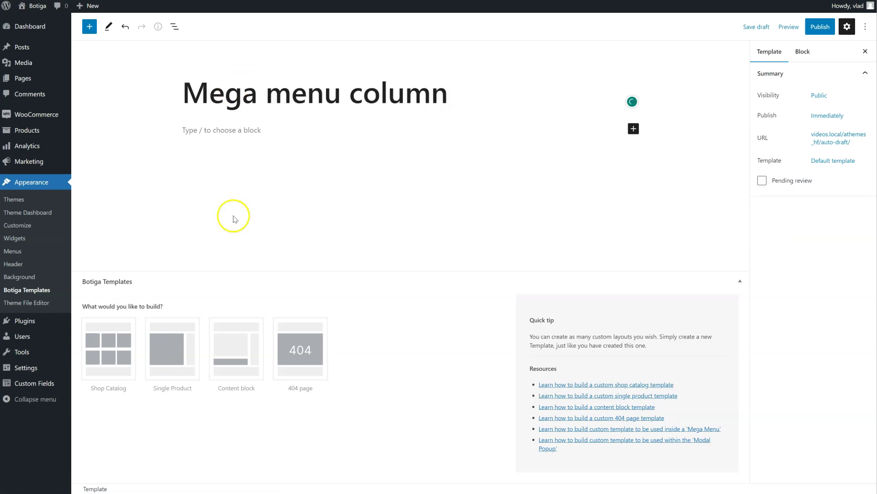
pyautogui.click(234, 355)
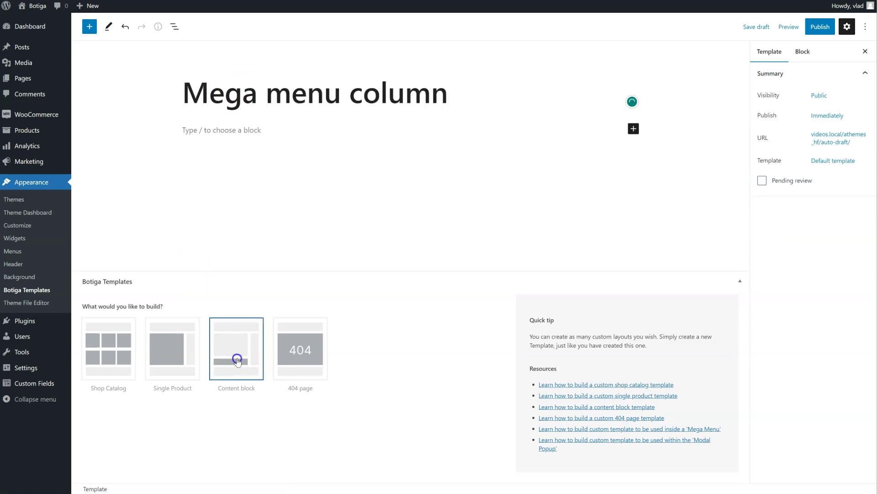
# Insert a Buttons block reading 'My button' and publish the template
pyautogui.click(211, 132)
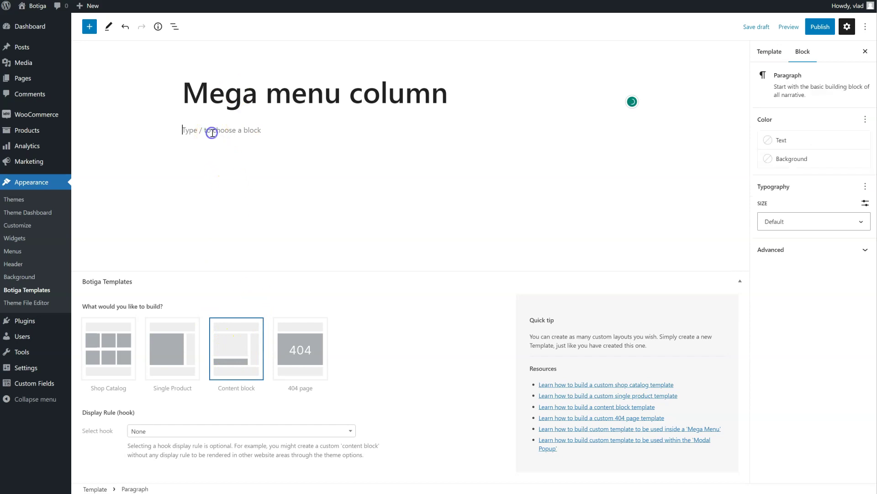
pyautogui.write('/')
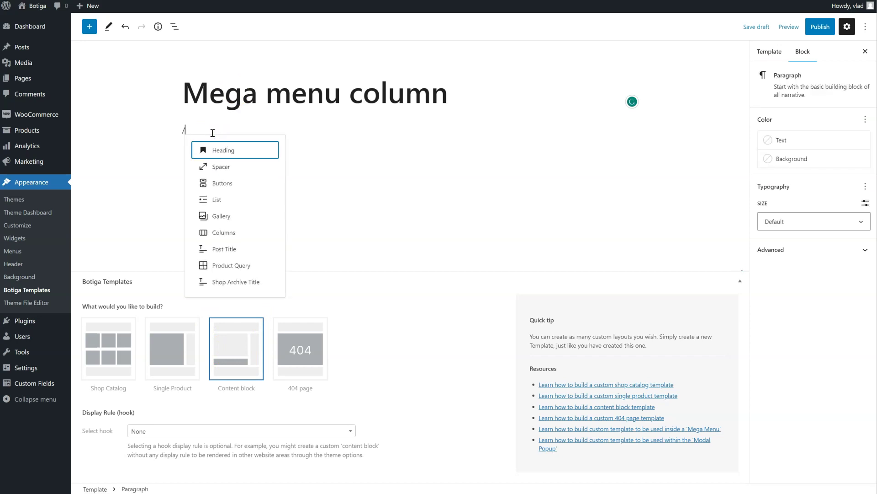
pyautogui.click(214, 183)
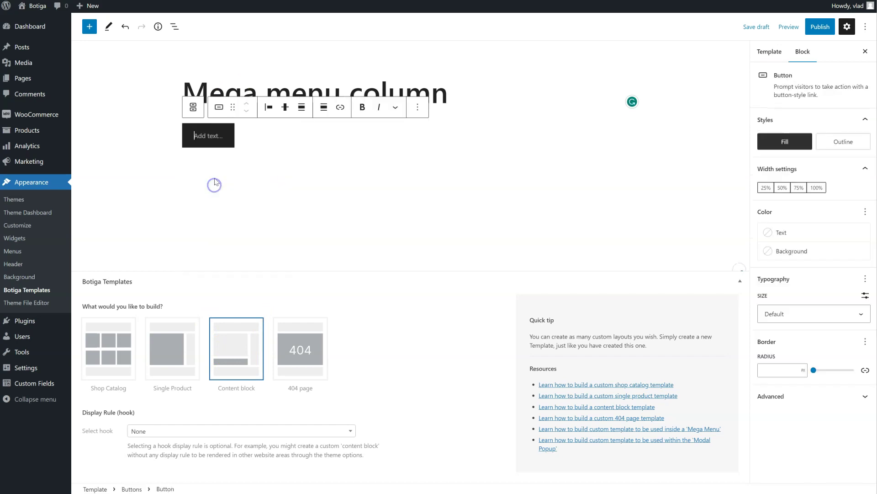
pyautogui.write('My button')
pyautogui.click(820, 27)
pyautogui.click(790, 28)
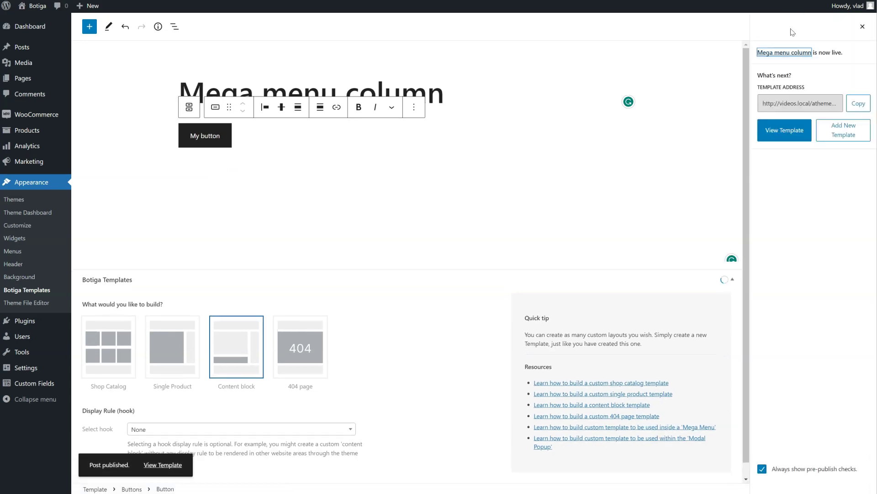
# Set the second Mega menu link to Custom Content Block 'Mega menu column' and save the menu
pyautogui.click(13, 251)
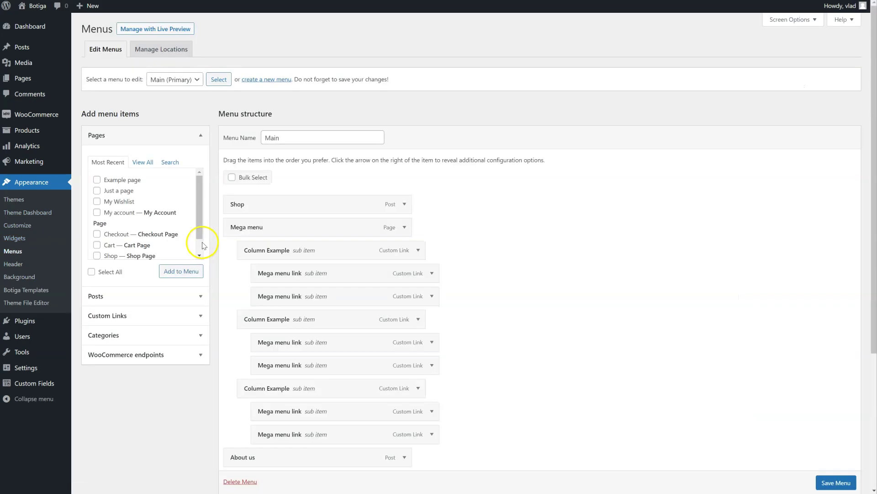
pyautogui.click(433, 298)
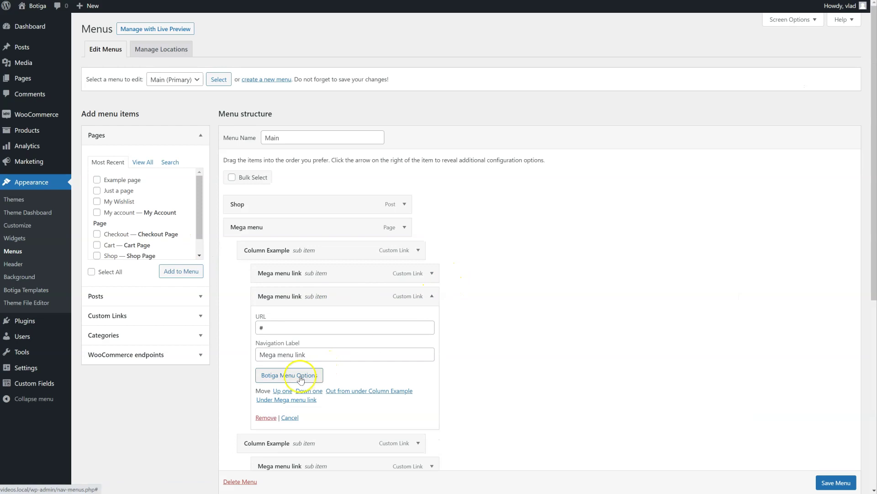
pyautogui.click(299, 377)
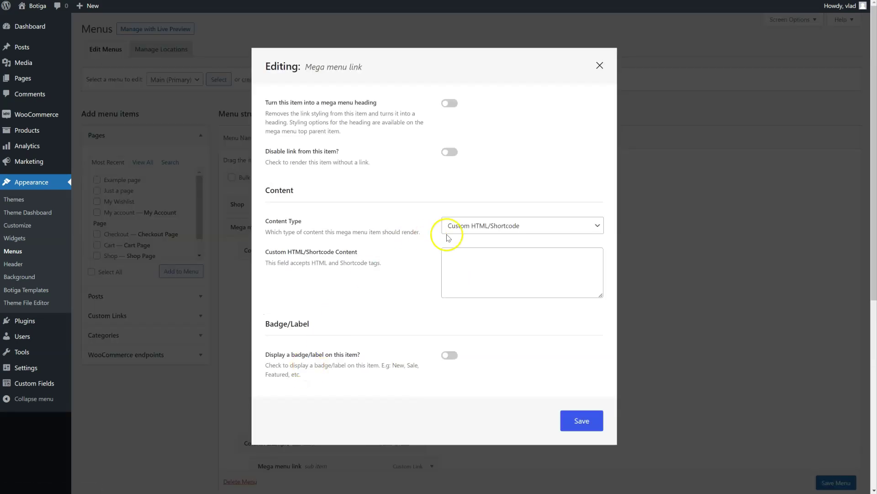
pyautogui.click(475, 226)
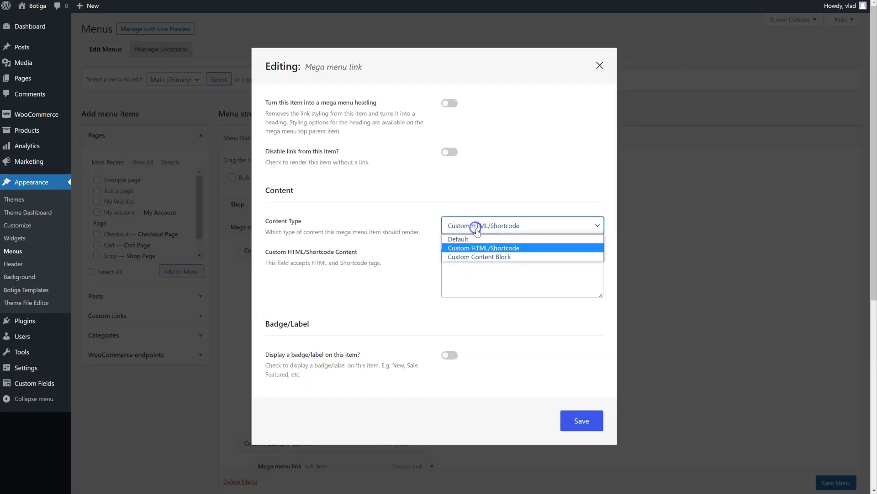
pyautogui.click(475, 257)
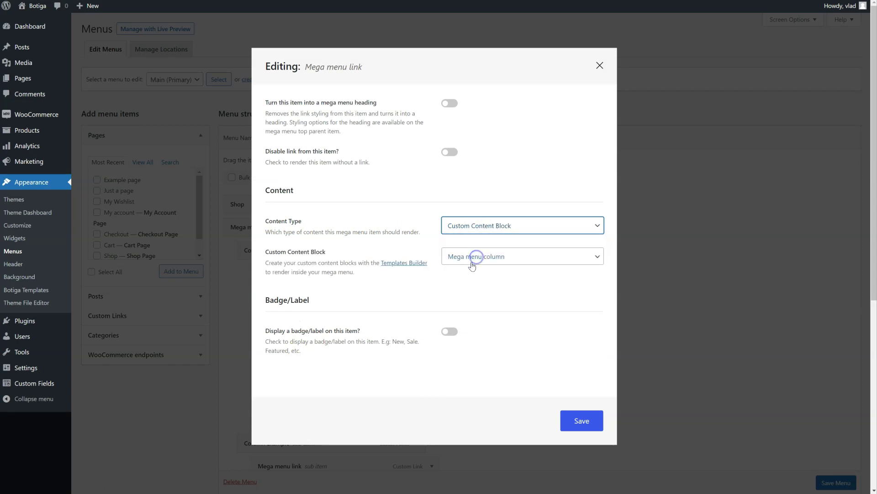
pyautogui.click(494, 257)
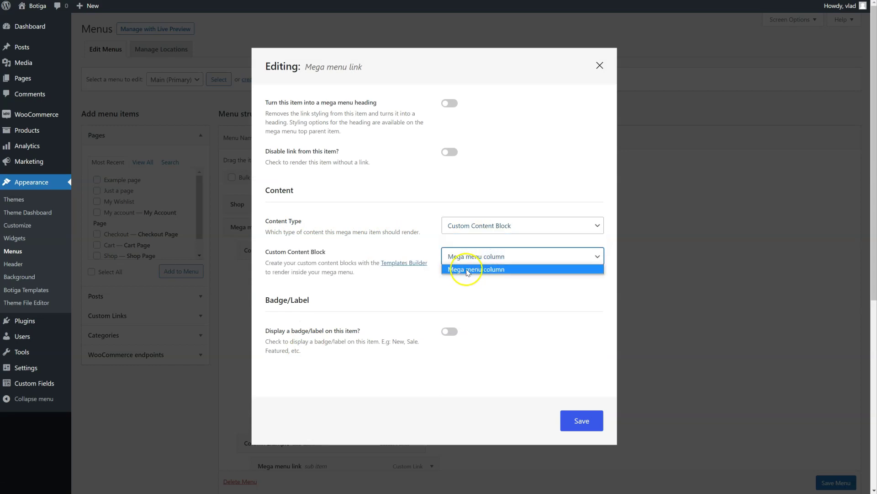
pyautogui.click(468, 270)
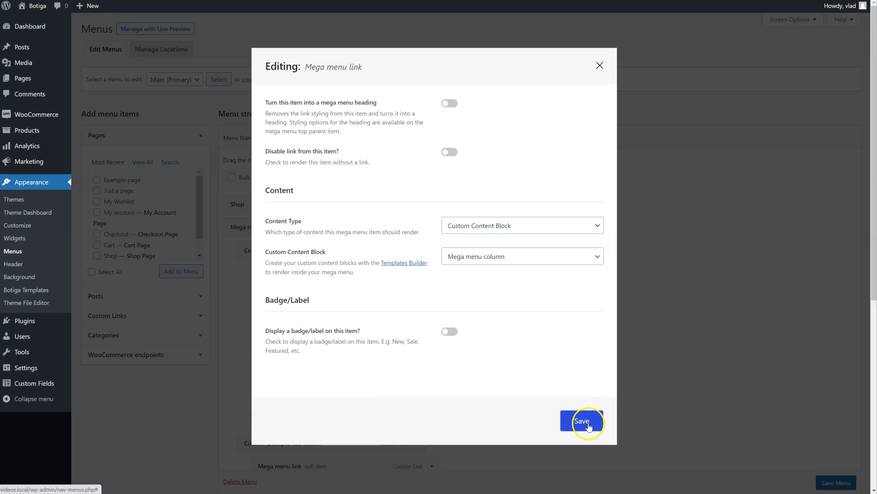
pyautogui.click(588, 424)
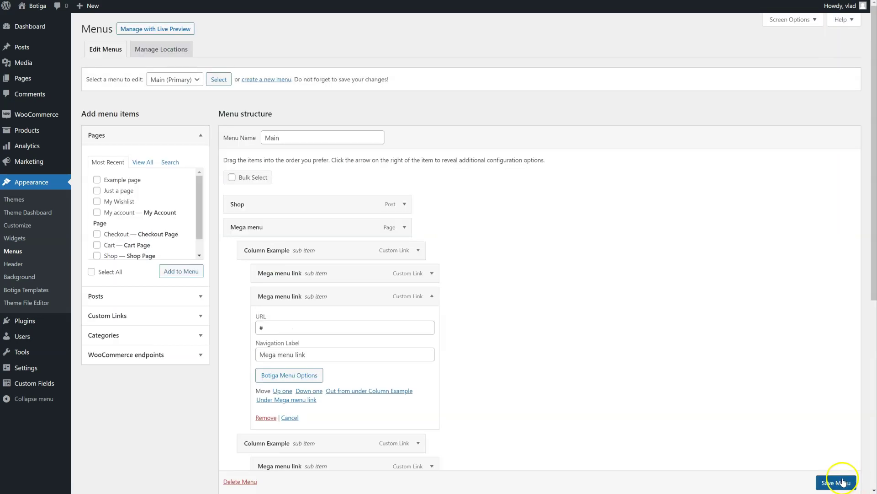
pyautogui.click(839, 483)
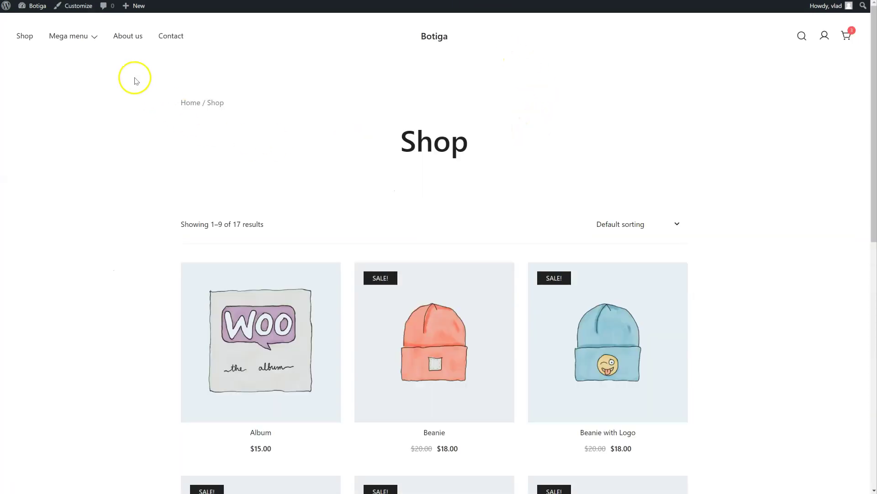
pyautogui.moveTo(88, 43)
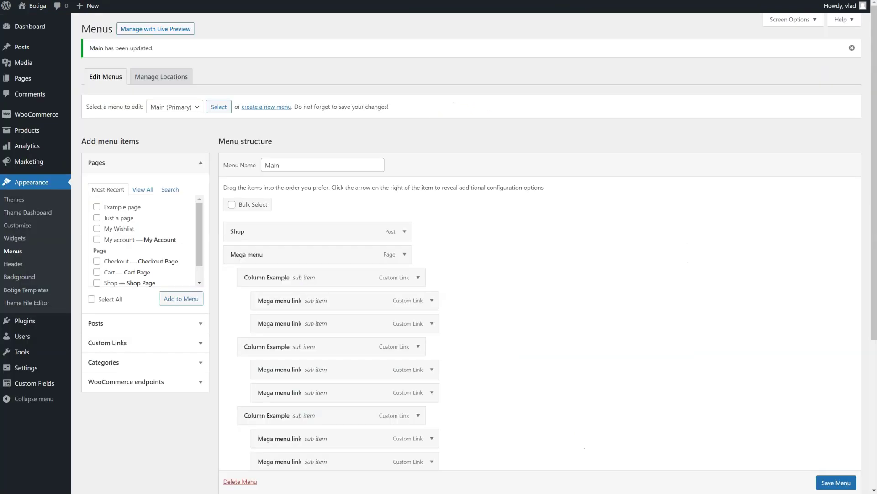
# Open the 'Mega menu column' template from Botiga Templates and switch to Elementor editing
pyautogui.click(25, 290)
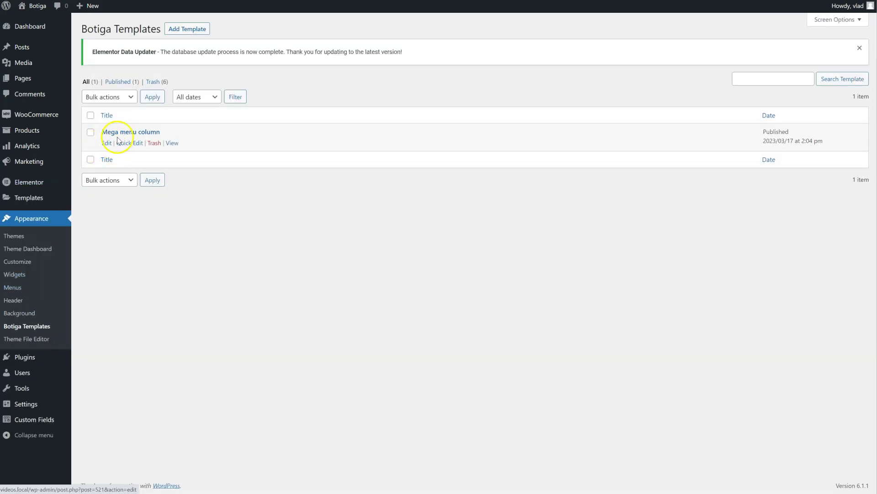
pyautogui.click(106, 143)
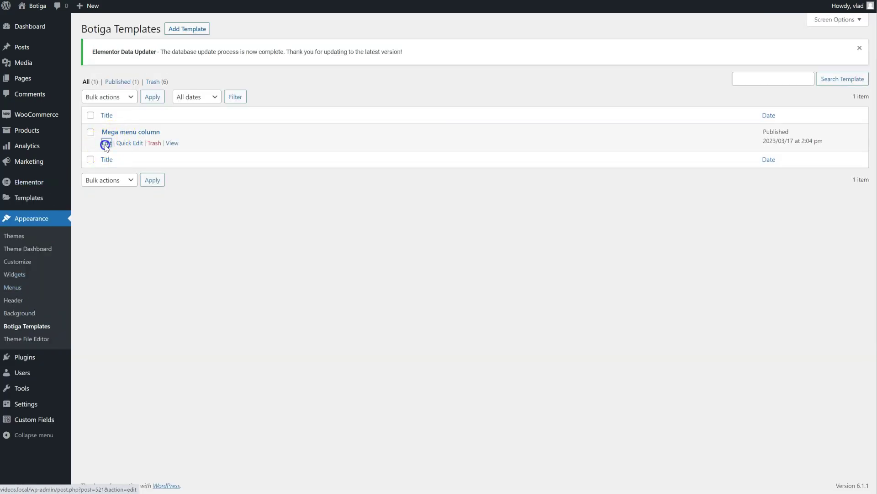
pyautogui.click(154, 156)
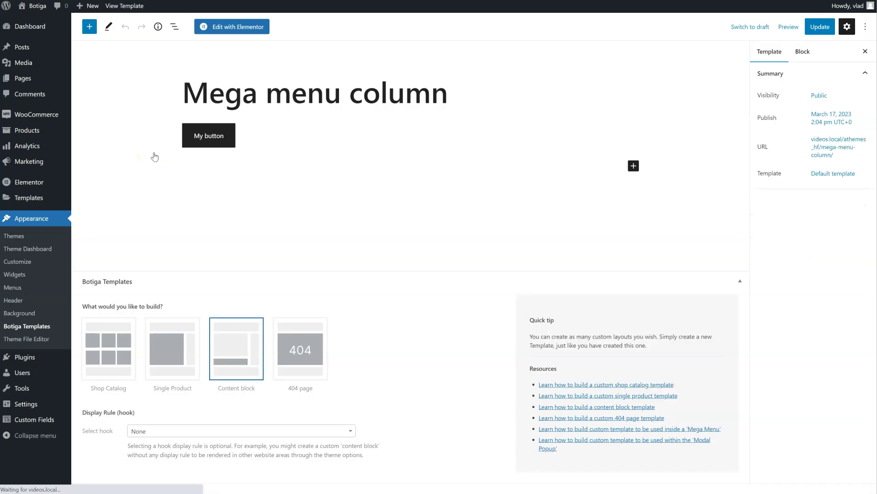
pyautogui.click(237, 28)
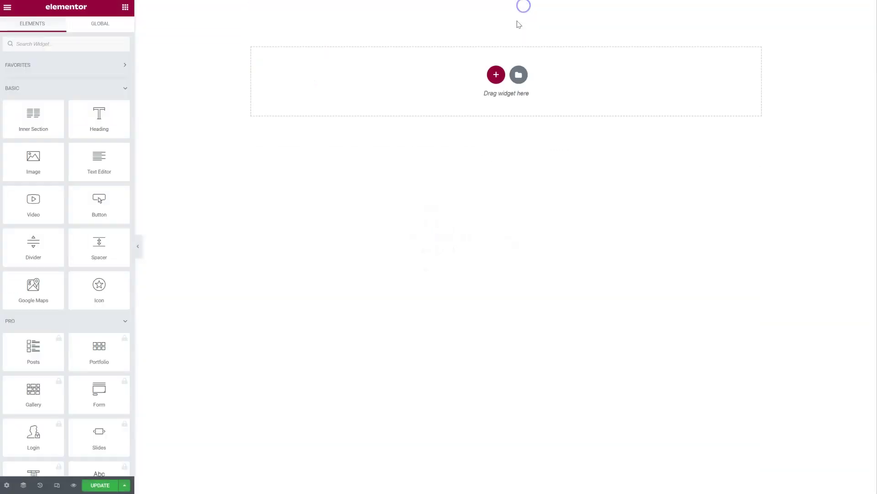
# Add a single-column section holding a Google Maps widget found by searching 'map'
pyautogui.click(496, 76)
pyautogui.click(378, 96)
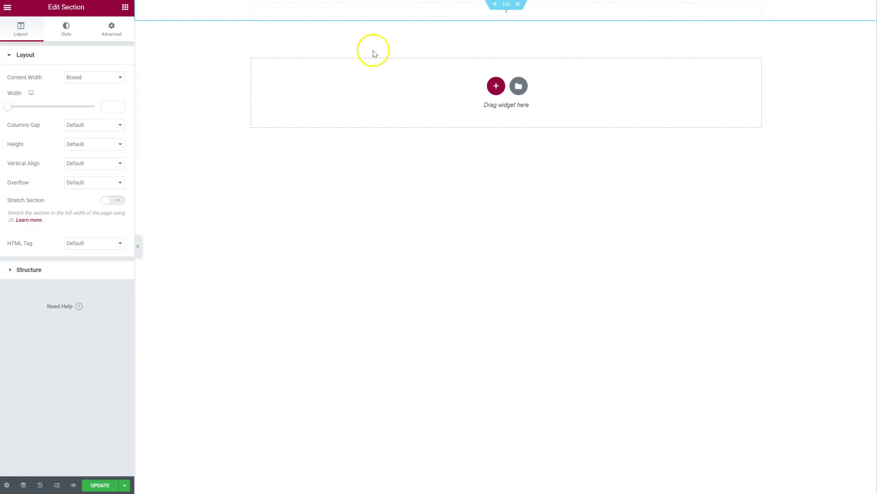
pyautogui.click(127, 9)
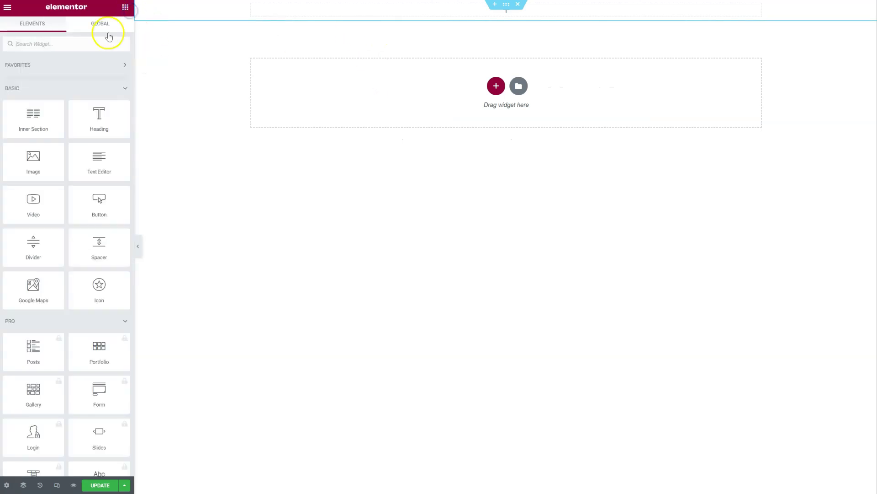
pyautogui.write('map')
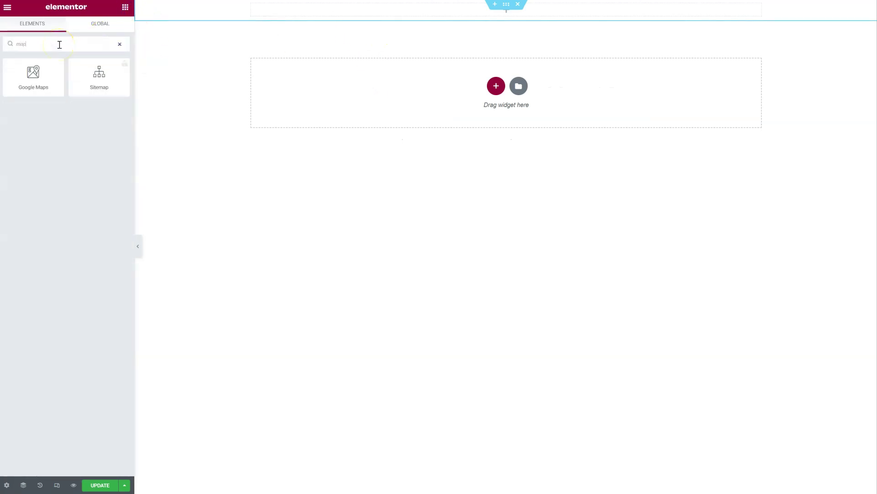
pyautogui.moveTo(34, 76); pyautogui.dragTo(398, 12)
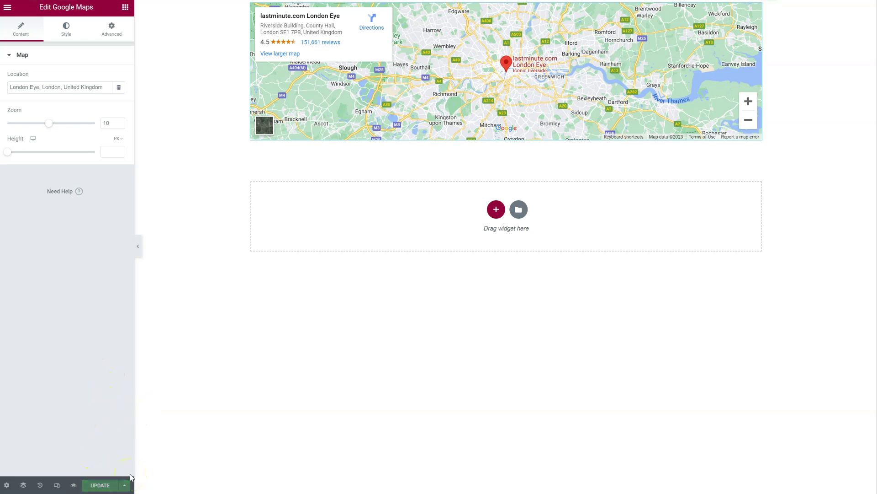
pyautogui.click(7, 7)
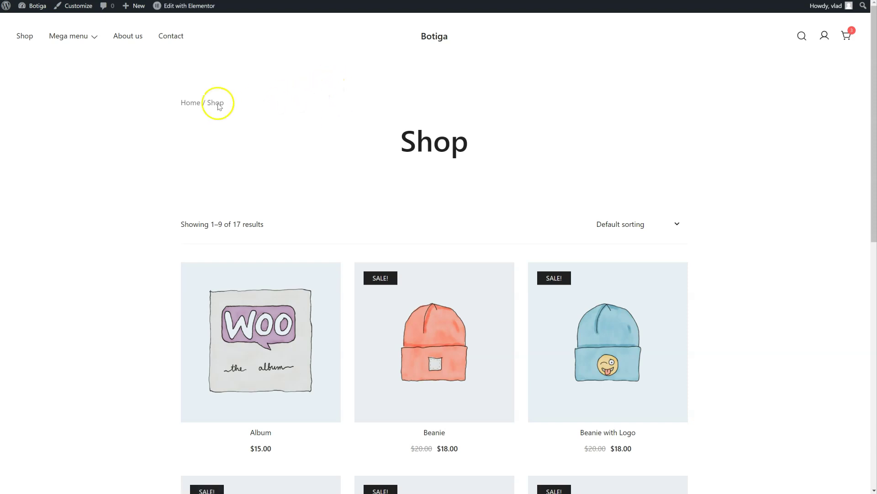
# Check that the storefront's Mega menu dropdown shows the London Eye map
pyautogui.moveTo(73, 39)
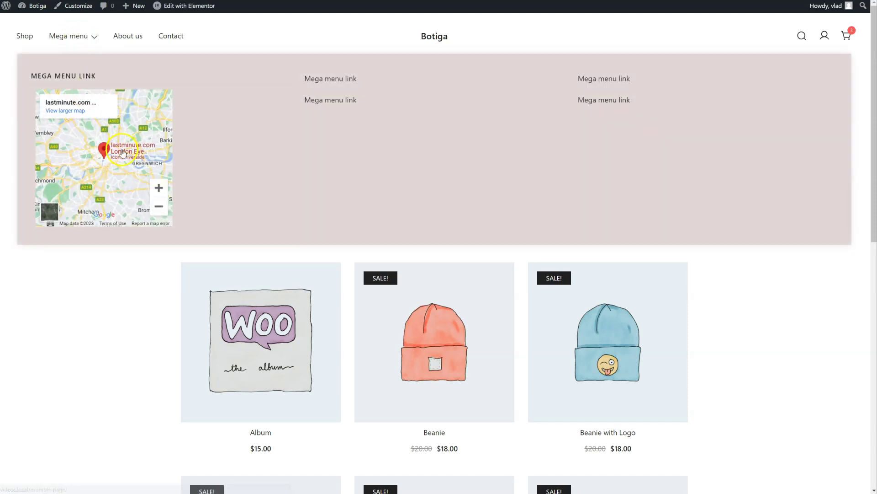